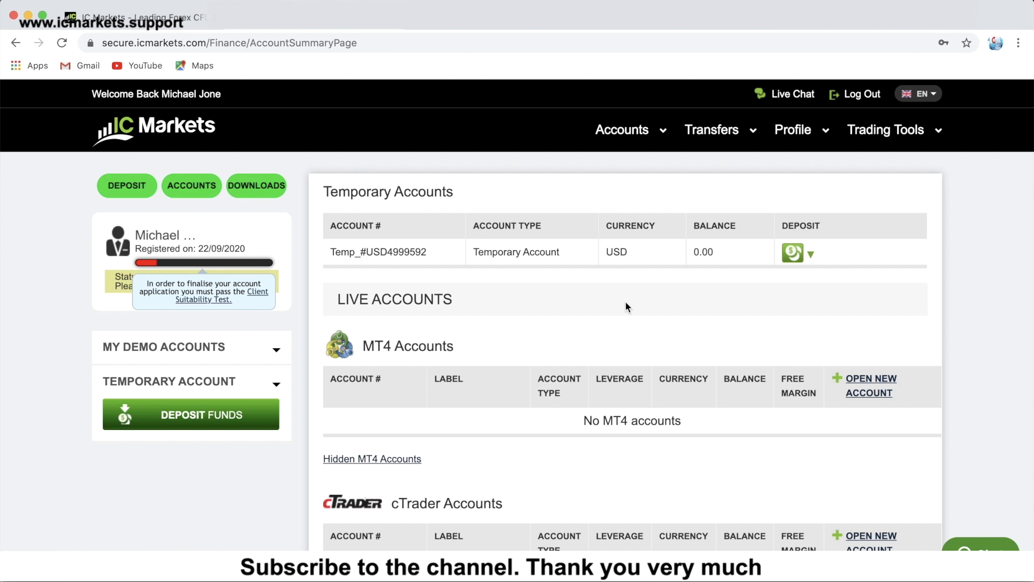
Open the Accounts menu in the Client Area's top navigation to show its account actions.
left_click(636, 133)
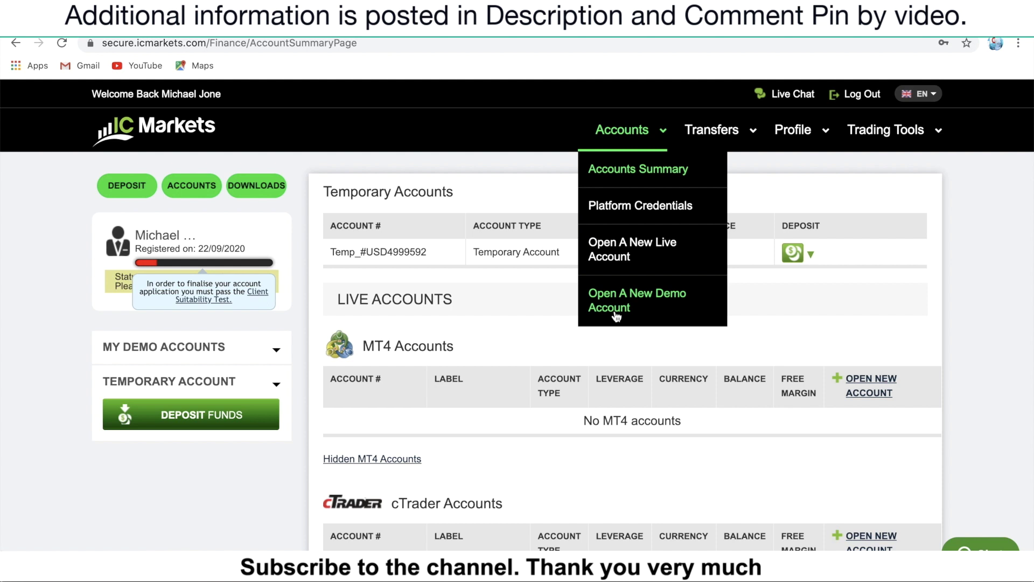
Request a new demo account with platform cTrader, currency USD, leverage 1:500 and initial deposit 1000.
left_click(617, 313)
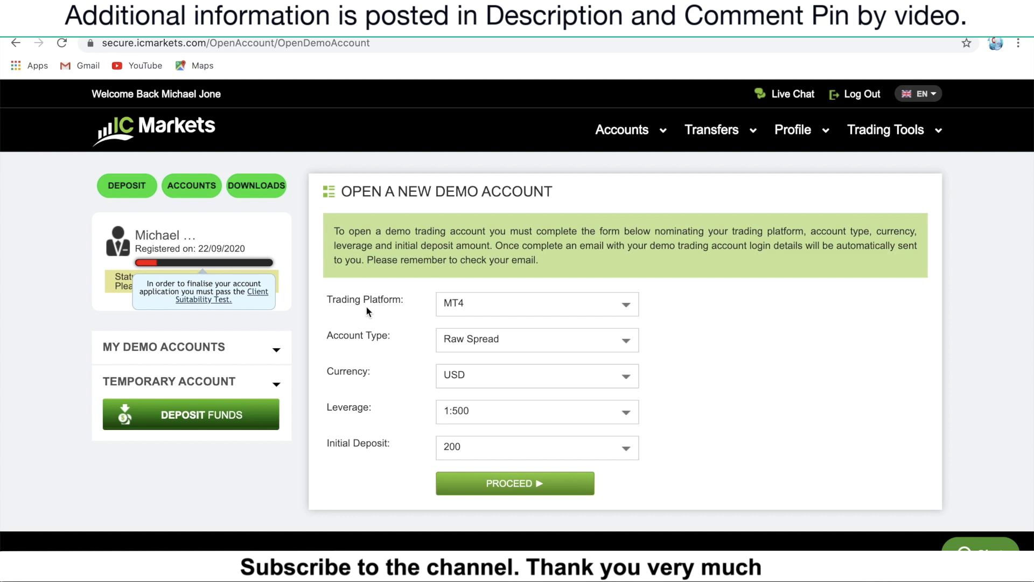
left_click(583, 306)
left_click(520, 281)
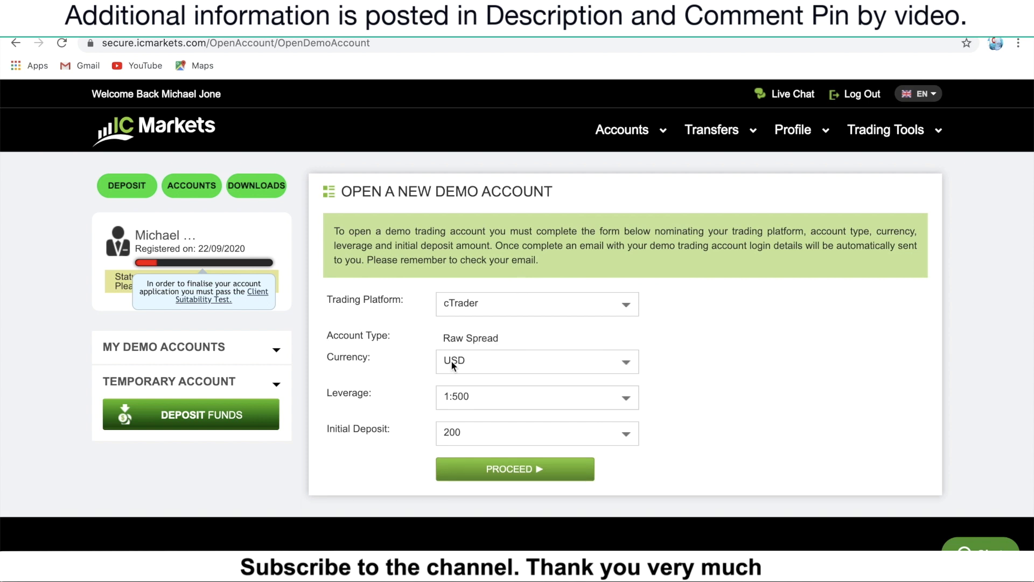
left_click(573, 368)
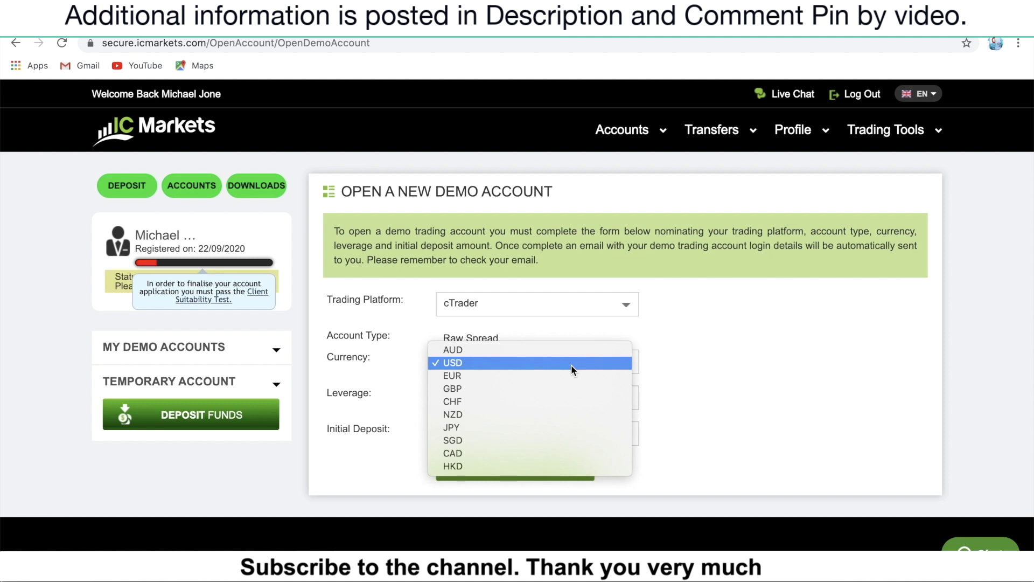
left_click(573, 368)
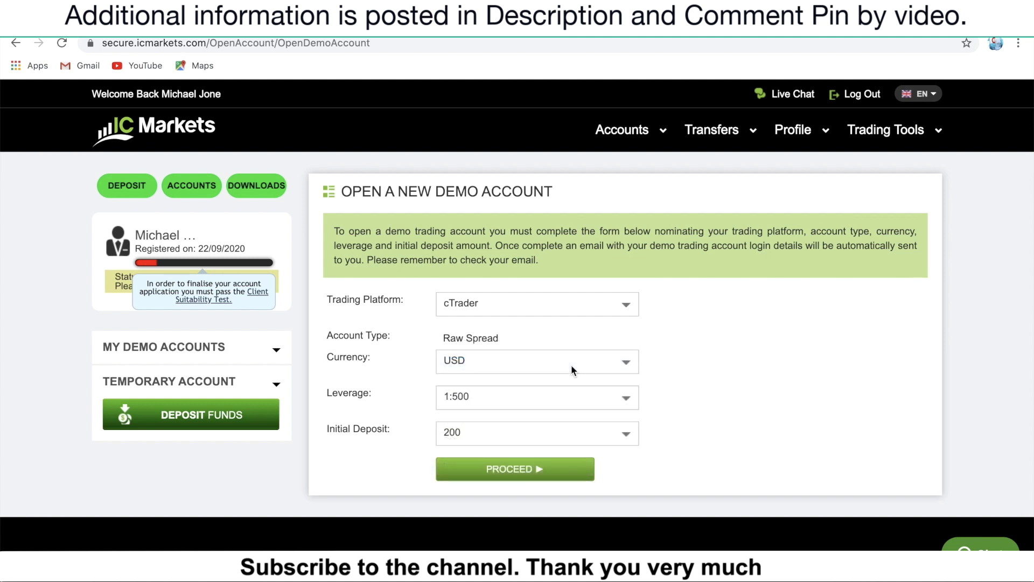
left_click(572, 403)
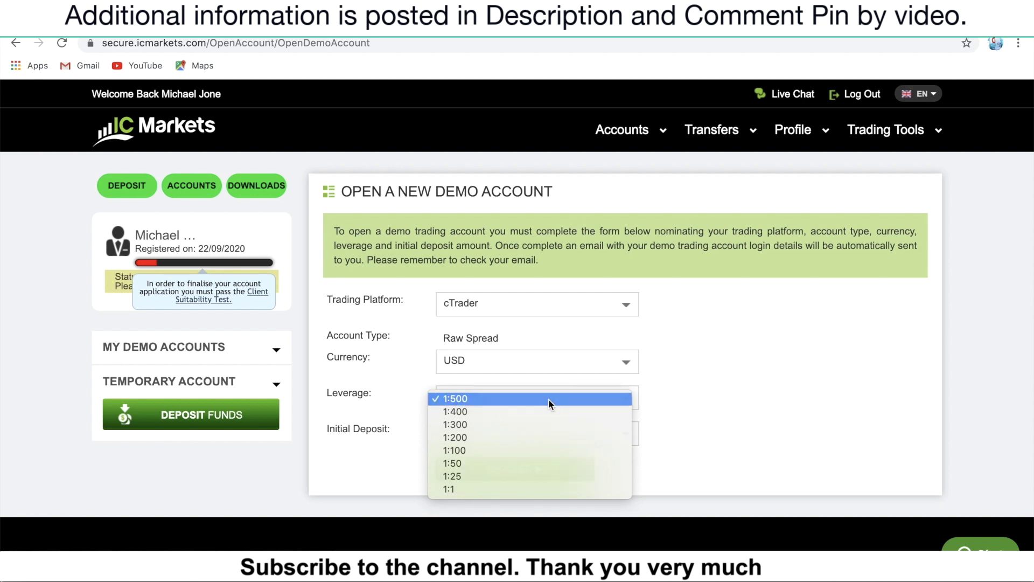
left_click(552, 401)
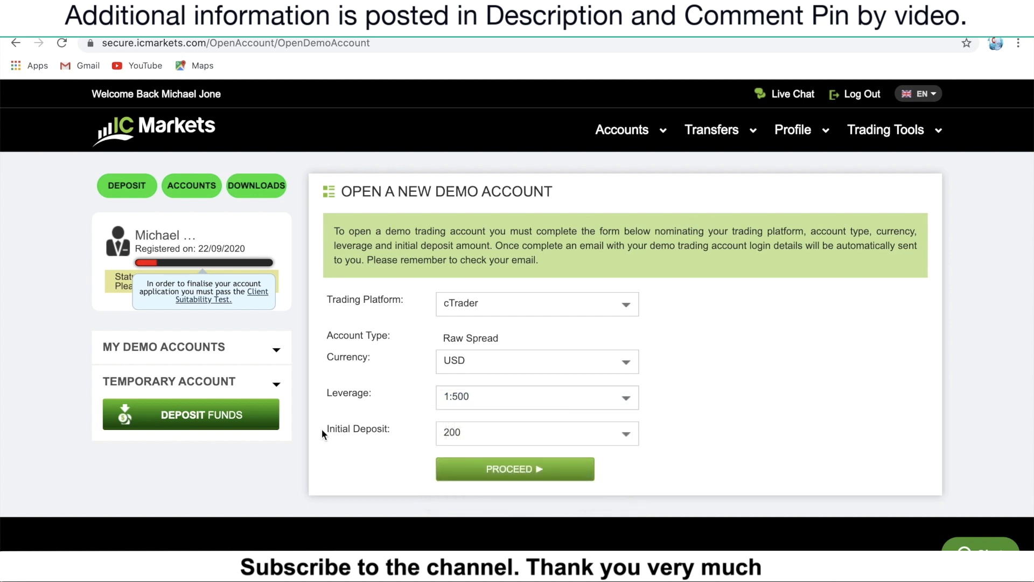
left_click(612, 439)
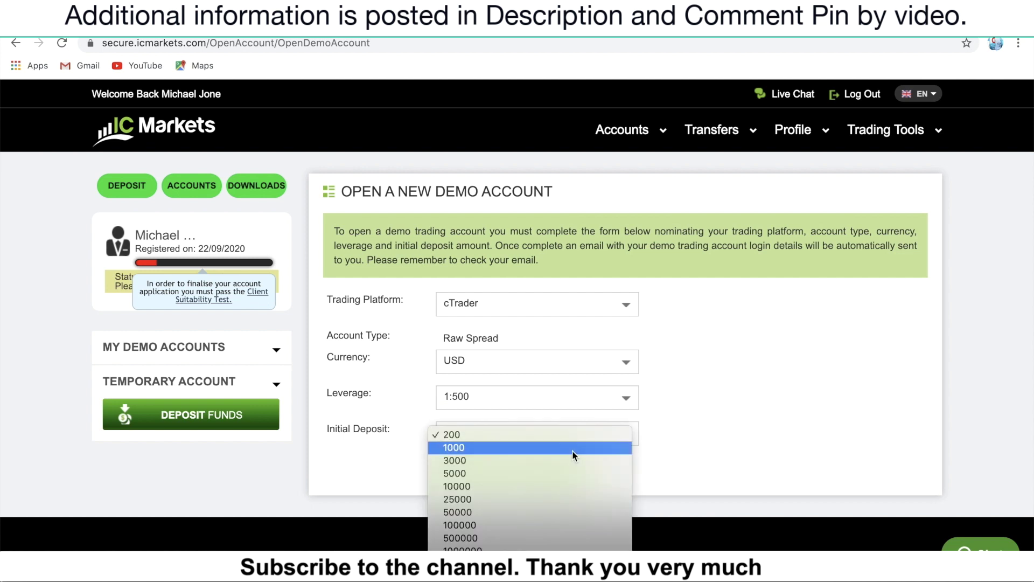
left_click(574, 456)
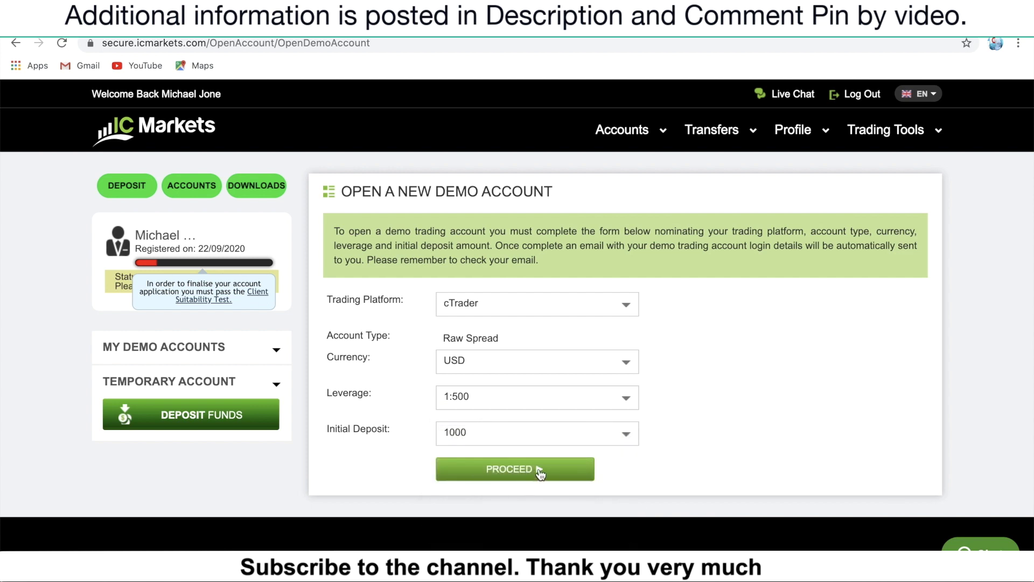
left_click(540, 473)
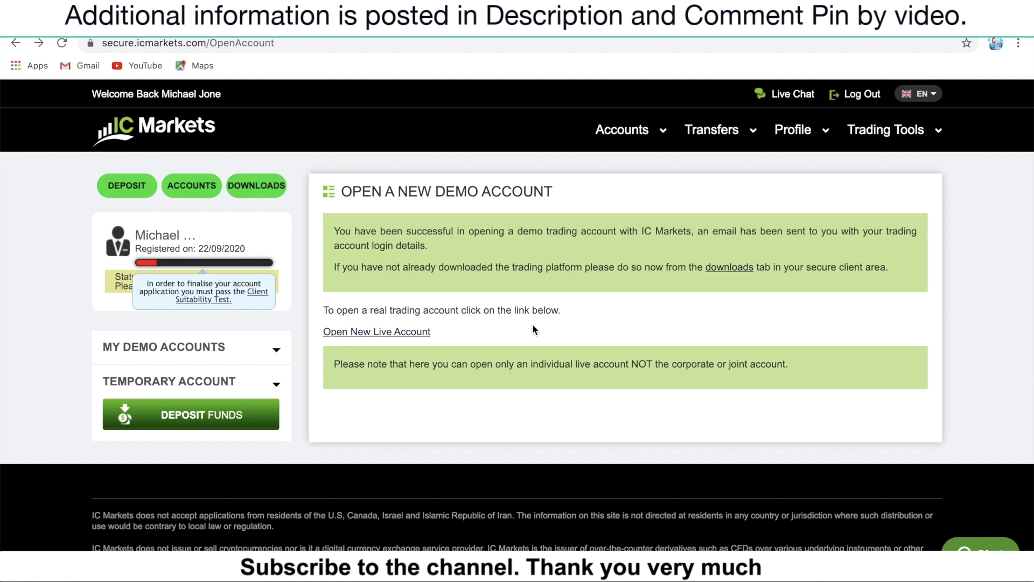
Go back to Accounts Summary and find the new cTrader Raw Spread USD account under Demo Accounts.
left_click(183, 189)
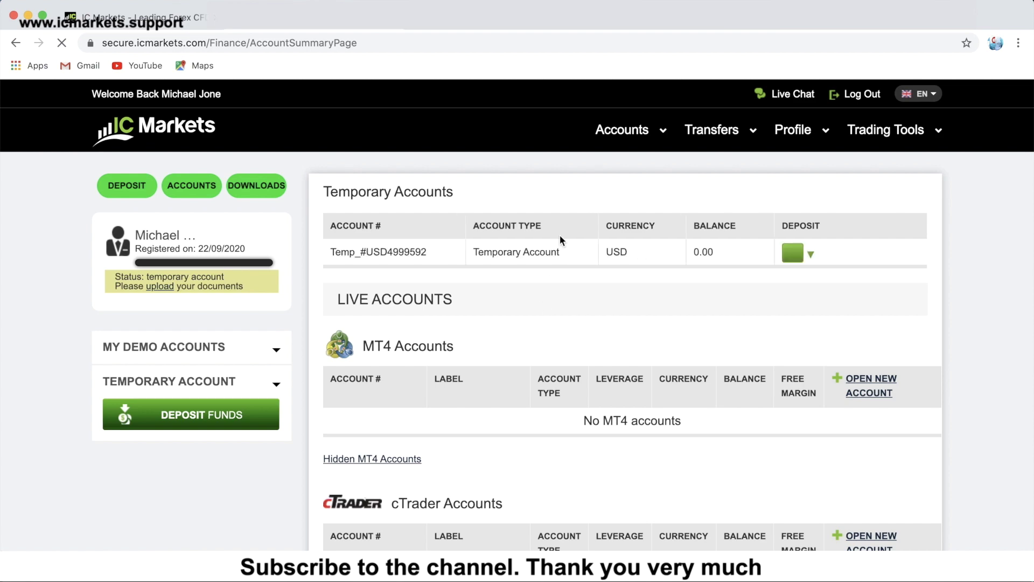
scroll(612, 231, "down", 5)
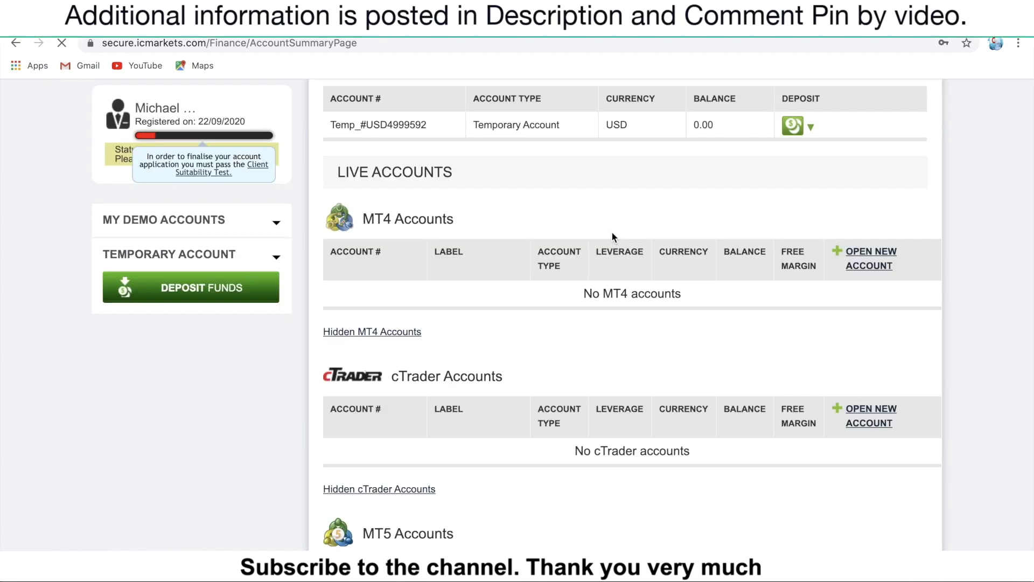
scroll(611, 233, "down", 3)
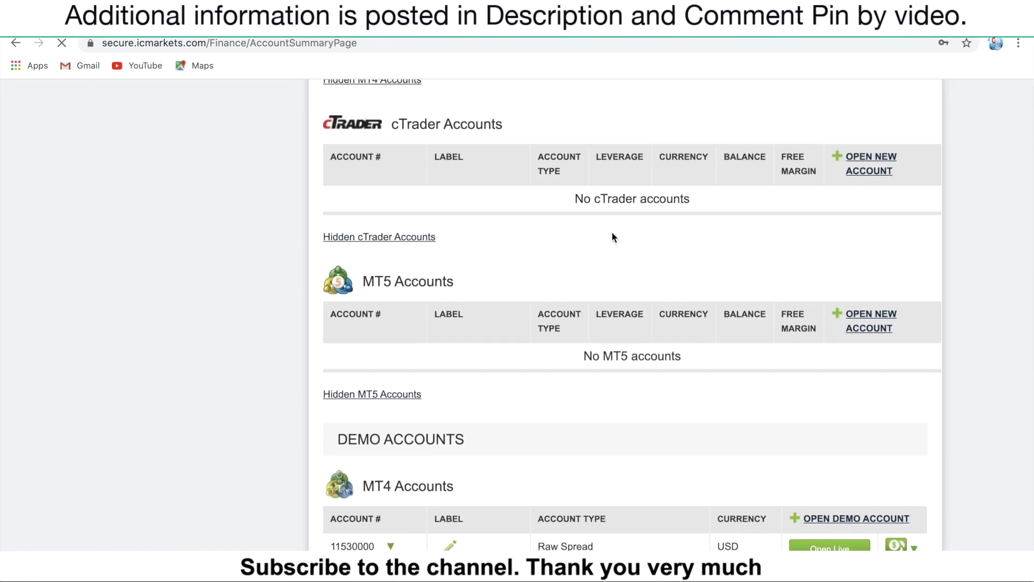
scroll(612, 237, "down", 8)
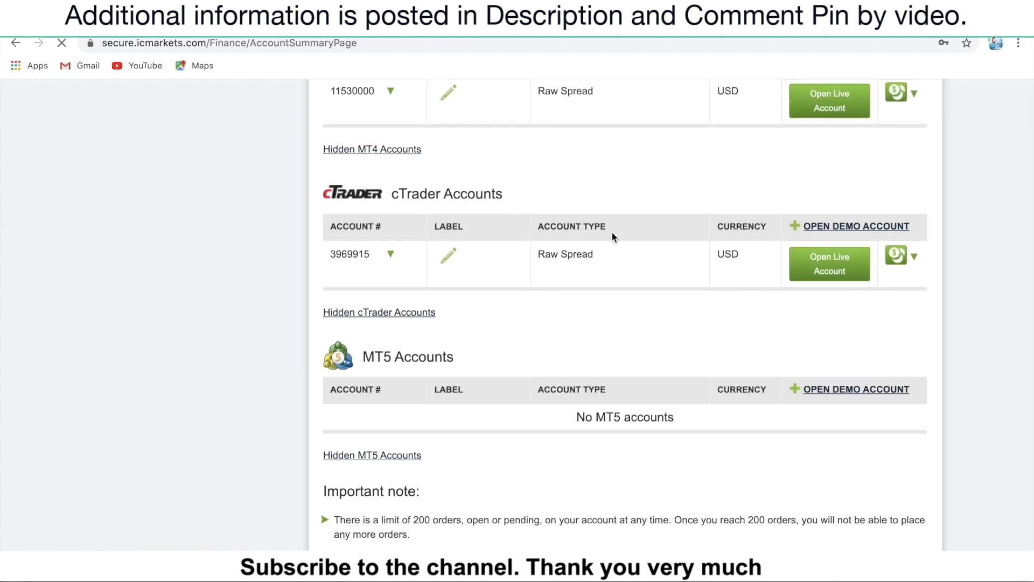
scroll(612, 236, "up", 1)
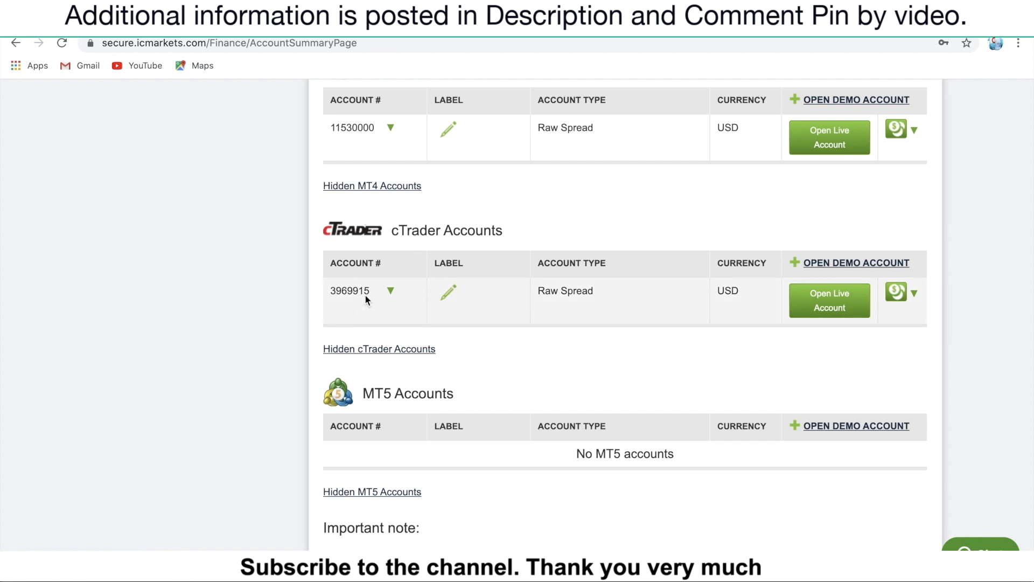
scroll(264, 483, "up", 2)
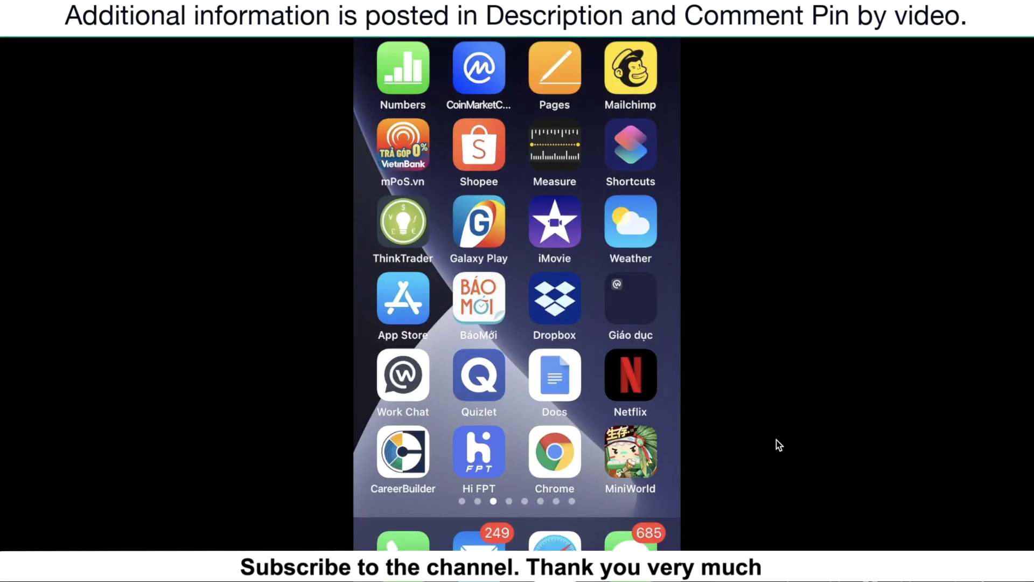
Search the App Store for 'ic mar' and pick the 'ic market' suggestion.
left_click(428, 285)
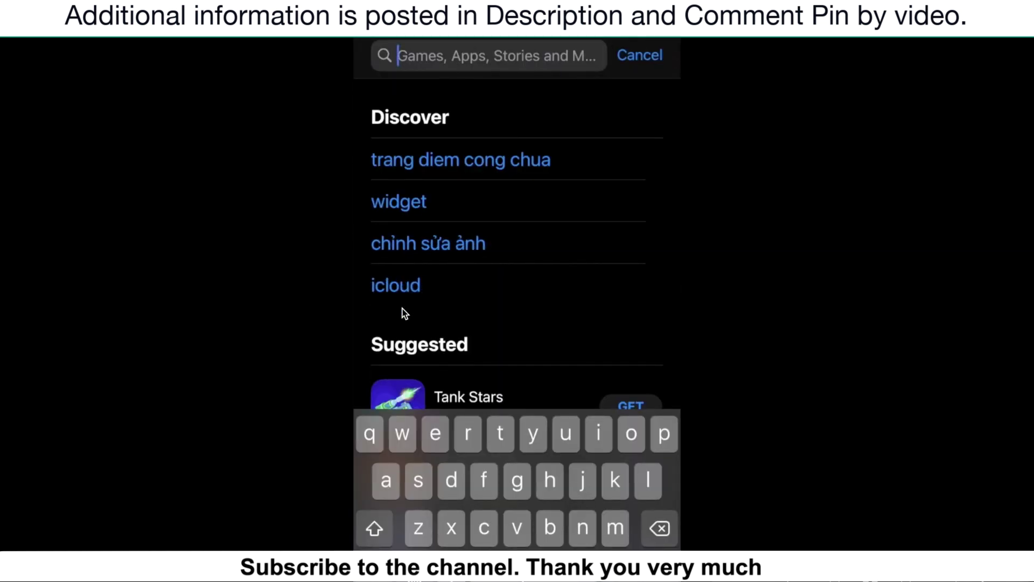
type("ic")
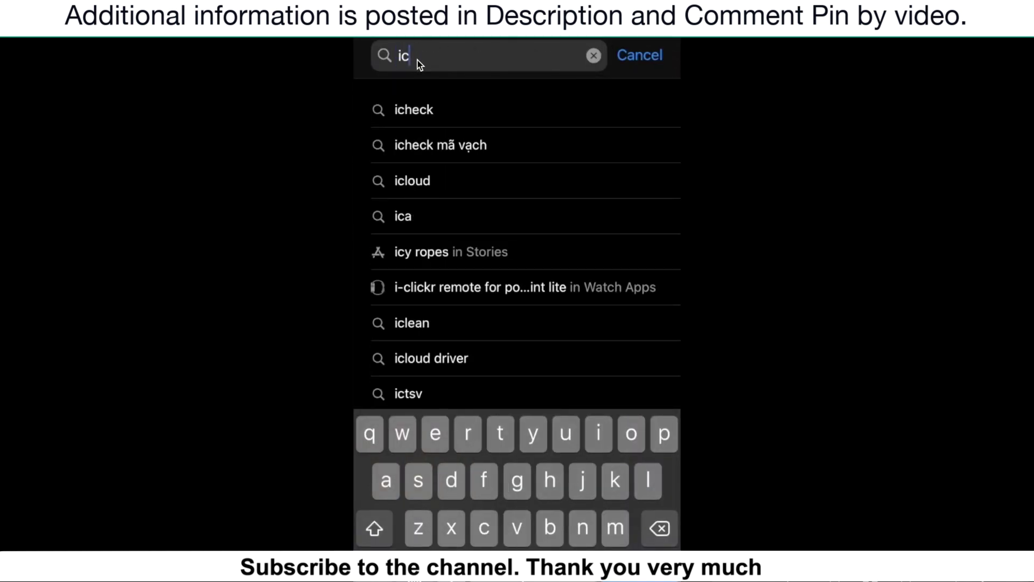
type(" mar")
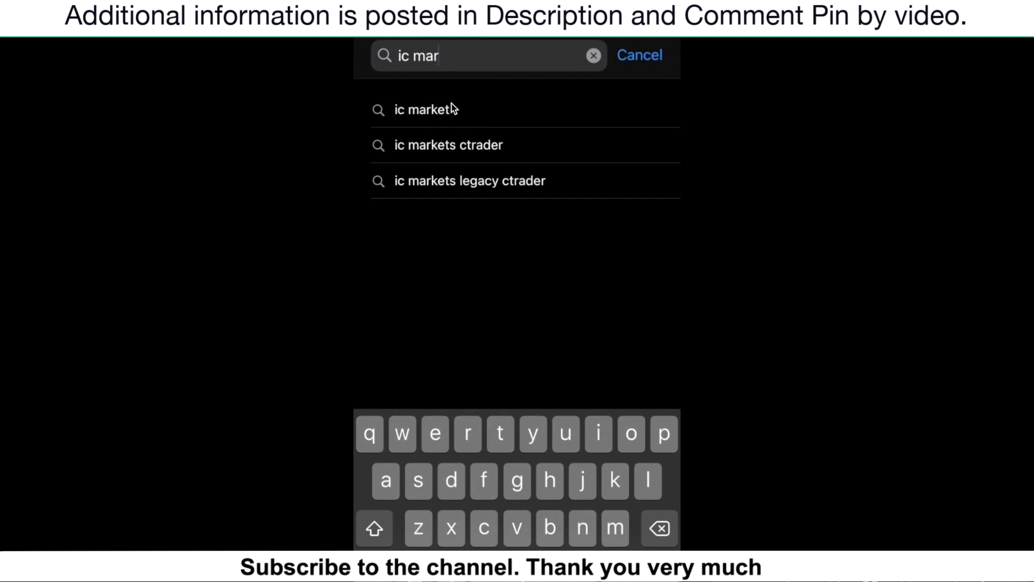
left_click(384, 107)
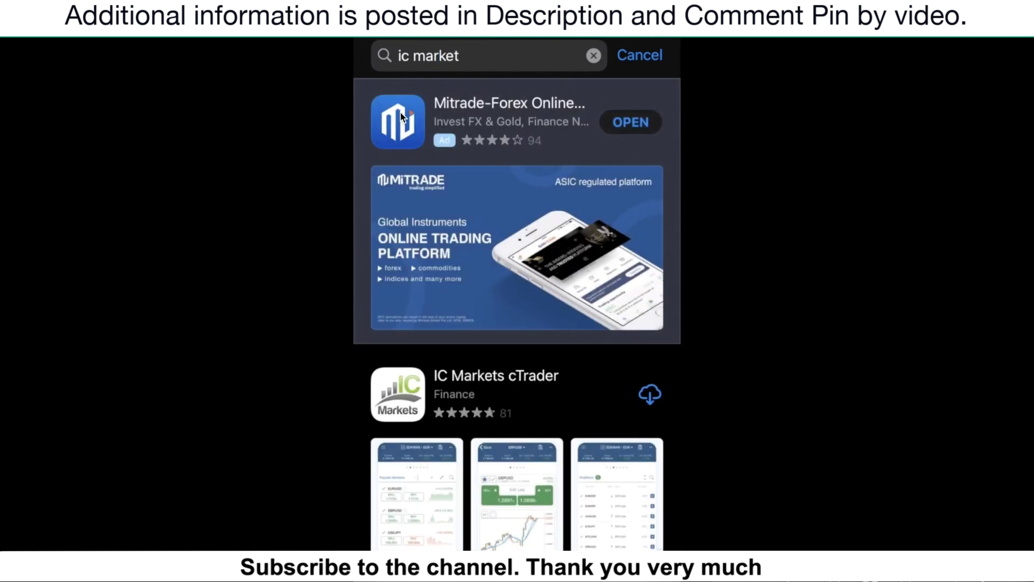
Download the IC Markets cTrader app from the search results.
scroll(399, 112, "down", 5)
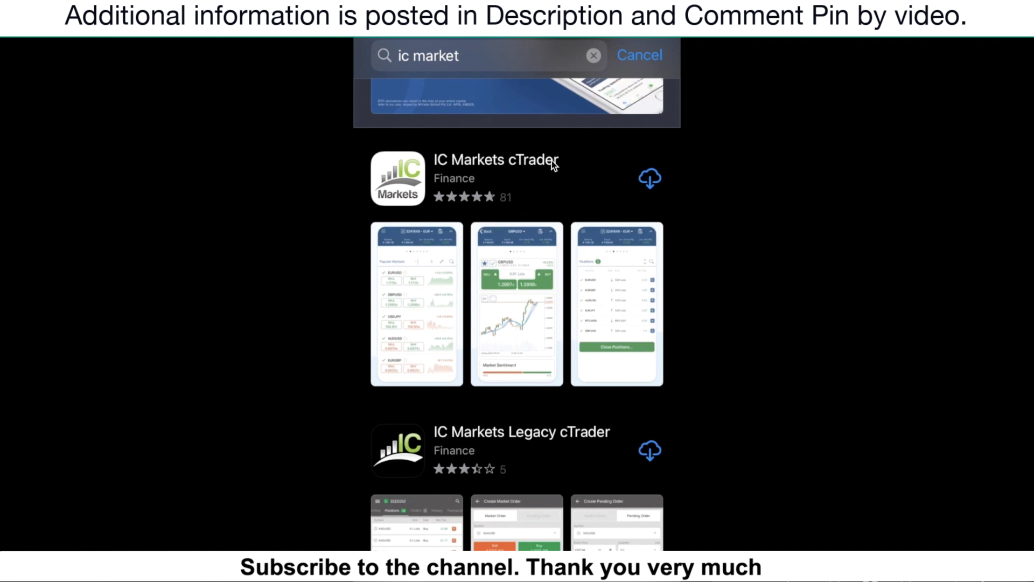
scroll(619, 372, "down", 3)
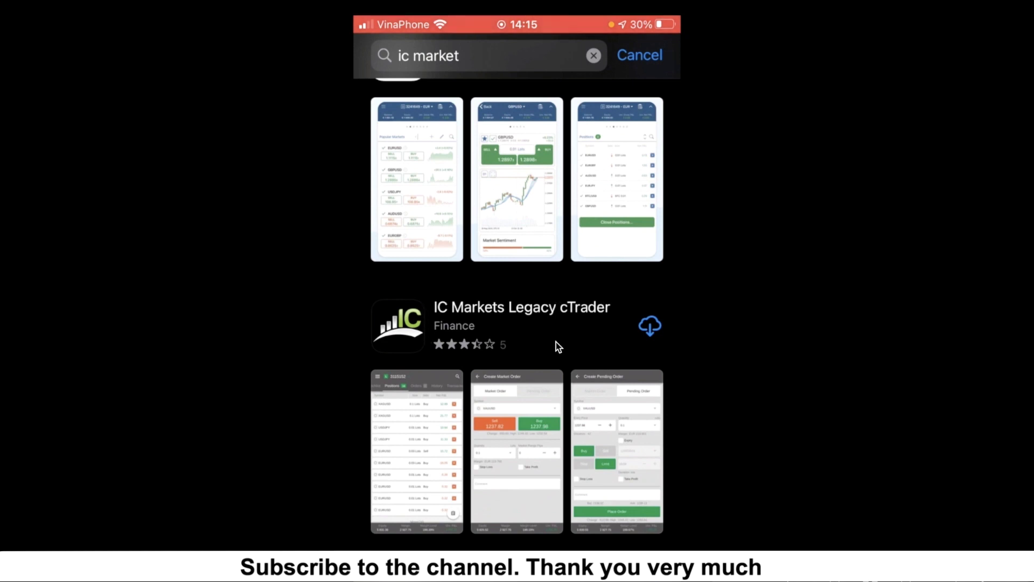
scroll(587, 335, "up", 2)
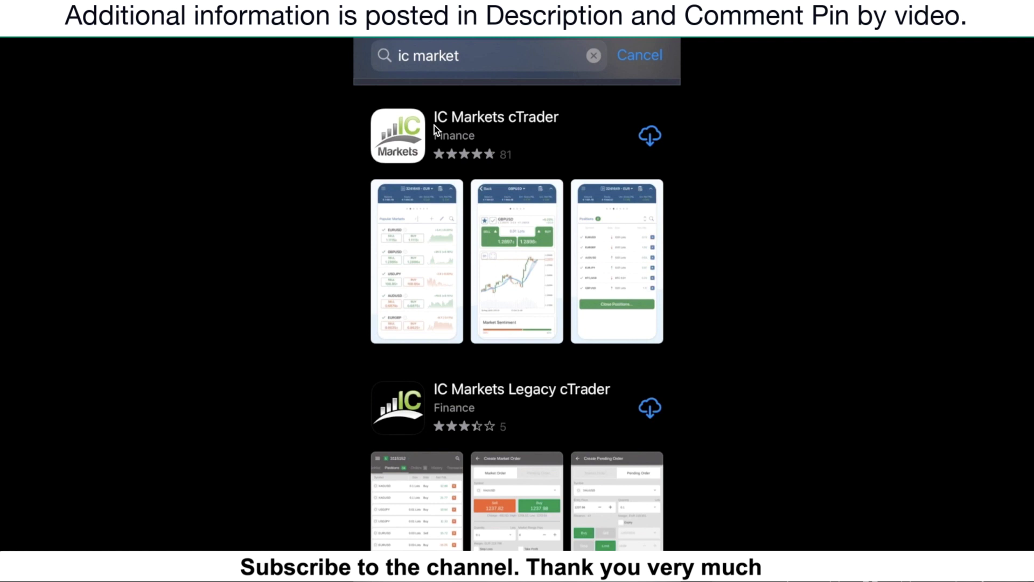
scroll(434, 125, "up", 1)
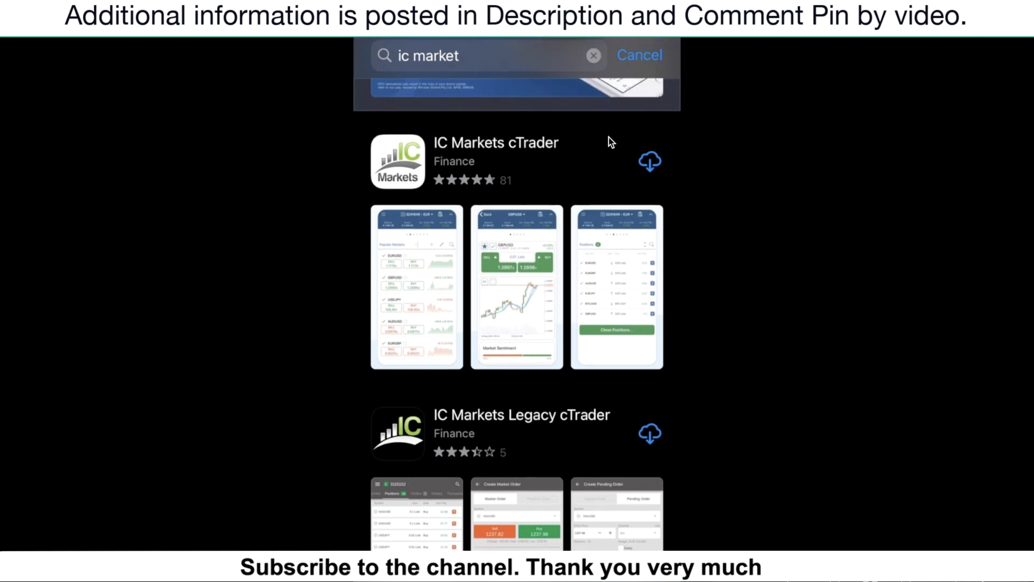
left_click(650, 161)
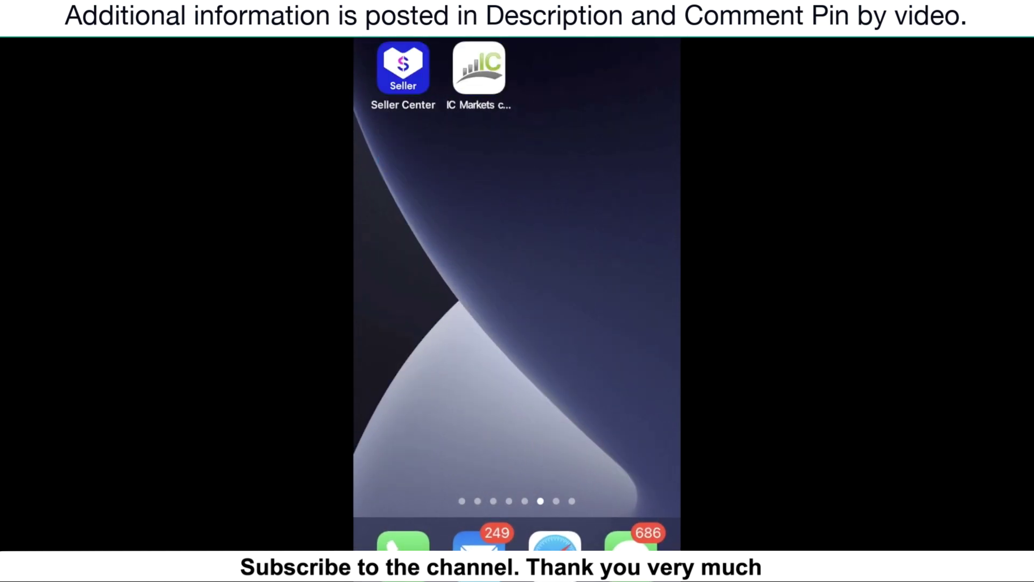
Launch IC Markets cTrader and enter the account login and password on the sign-in screen.
left_click(483, 89)
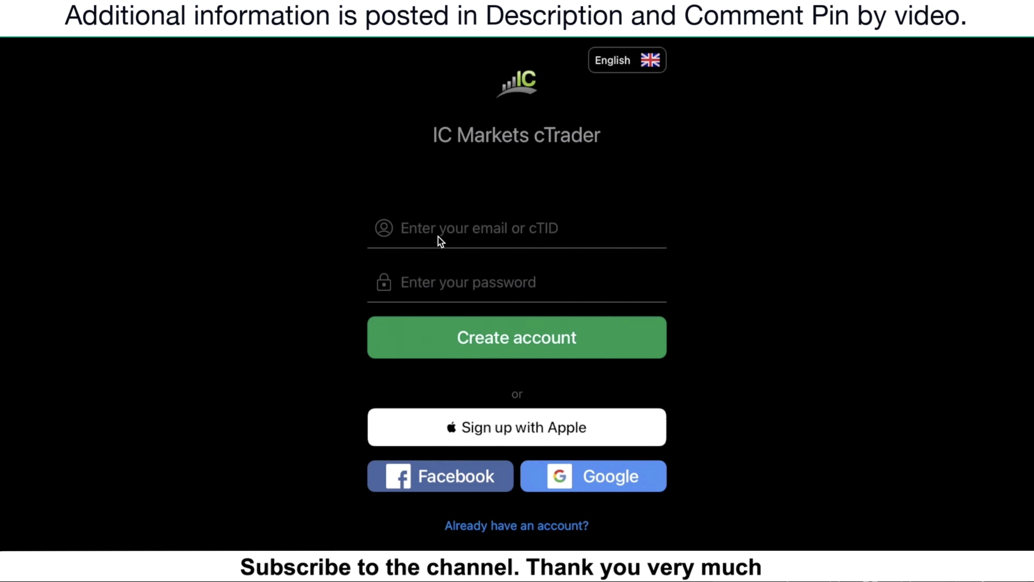
left_click(566, 236)
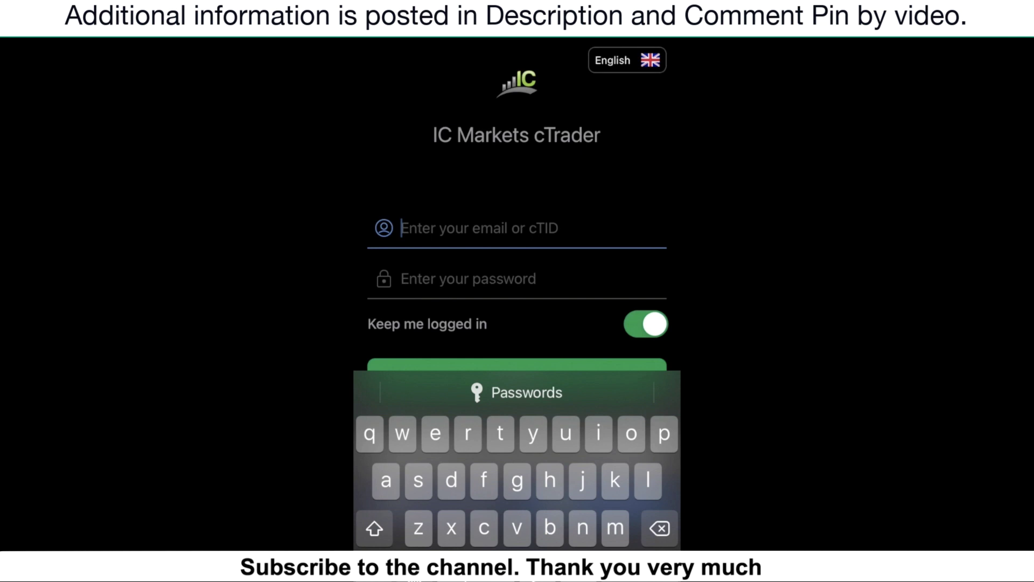
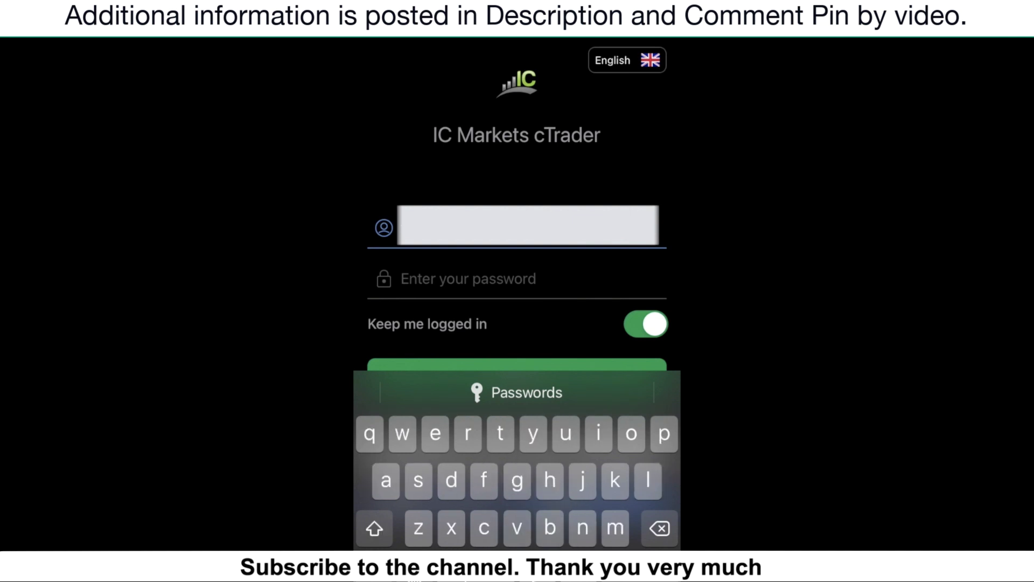
left_click(469, 279)
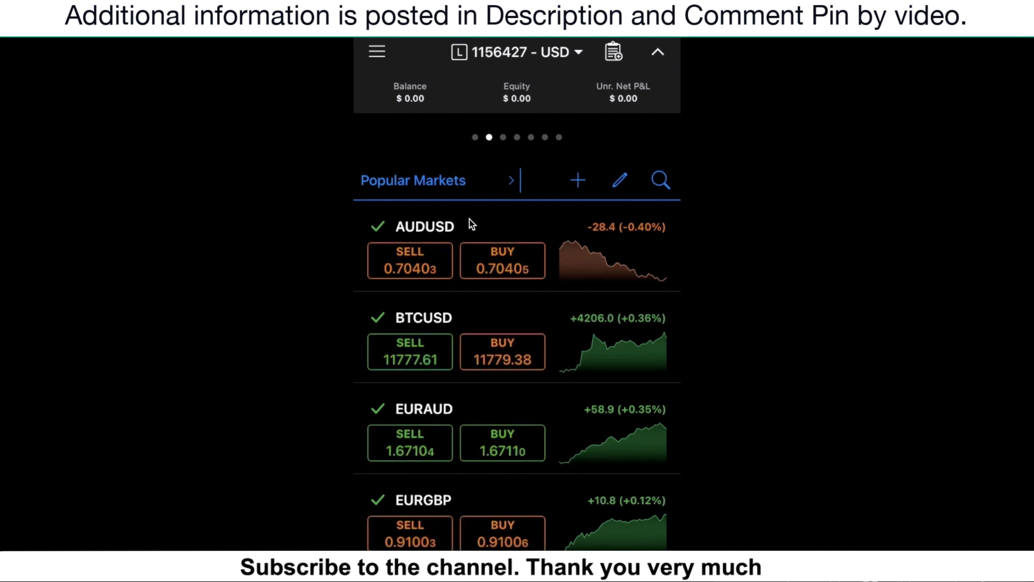
Scroll to the bottom of the watchlist and go to Find & Add Symbols.
scroll(357, 323, "down", 5)
scroll(398, 306, "up", 5)
scroll(399, 306, "down", 4)
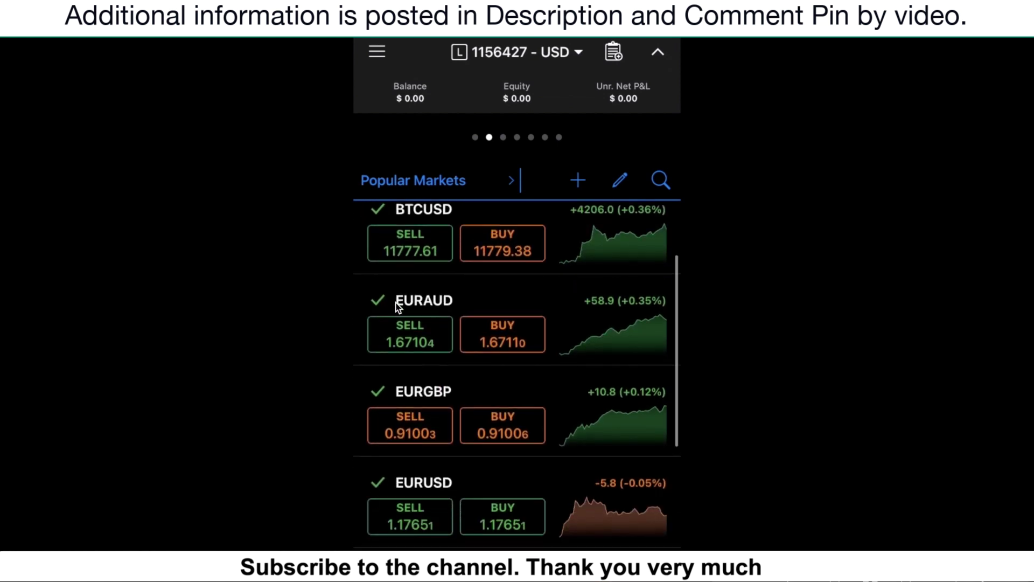
scroll(362, 338, "down", 2)
scroll(362, 333, "down", 4)
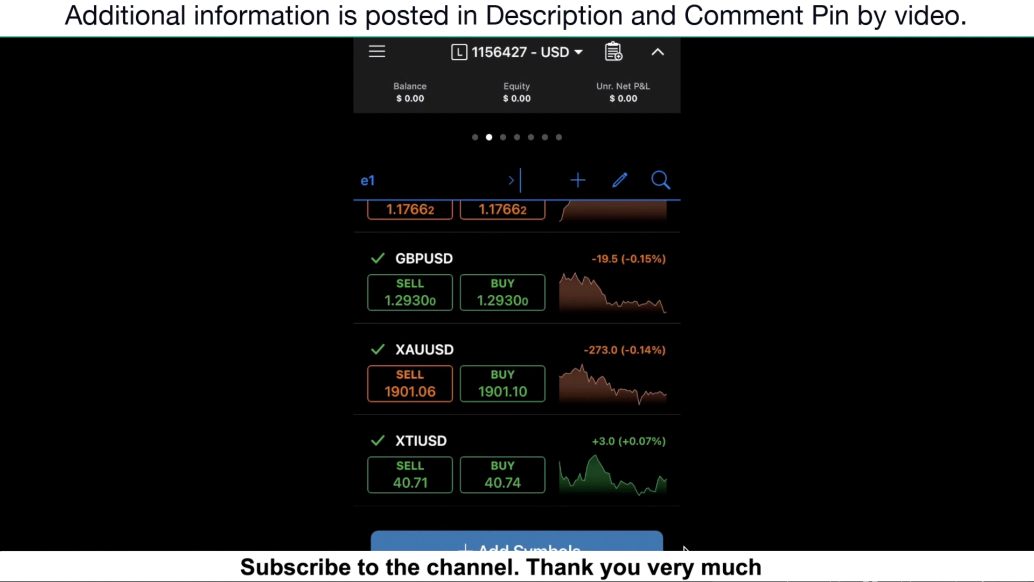
left_click(424, 535)
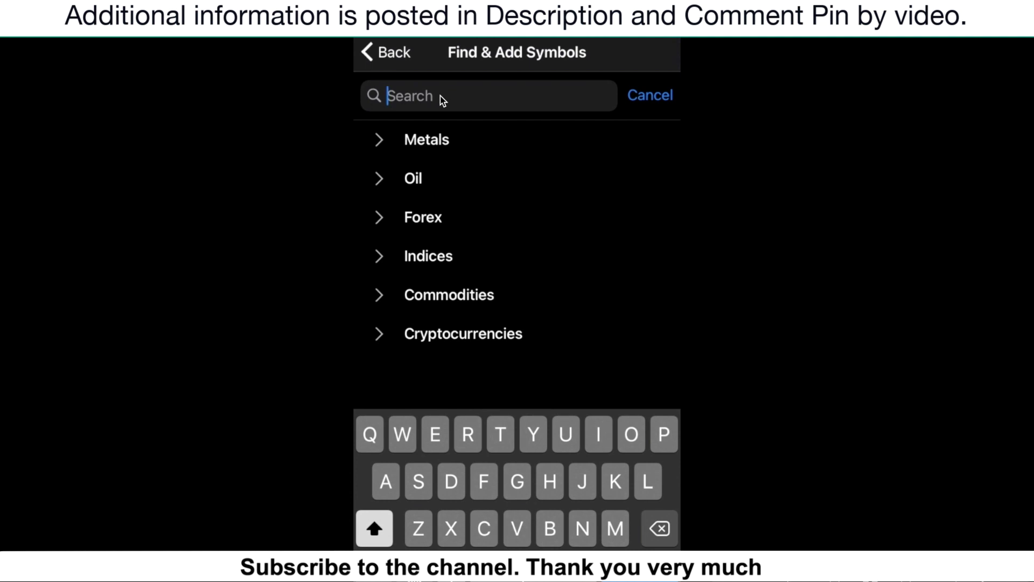
Search 'Usdjpy', star USDJPY, and return to watchlist e1 now listing it.
type("Usd")
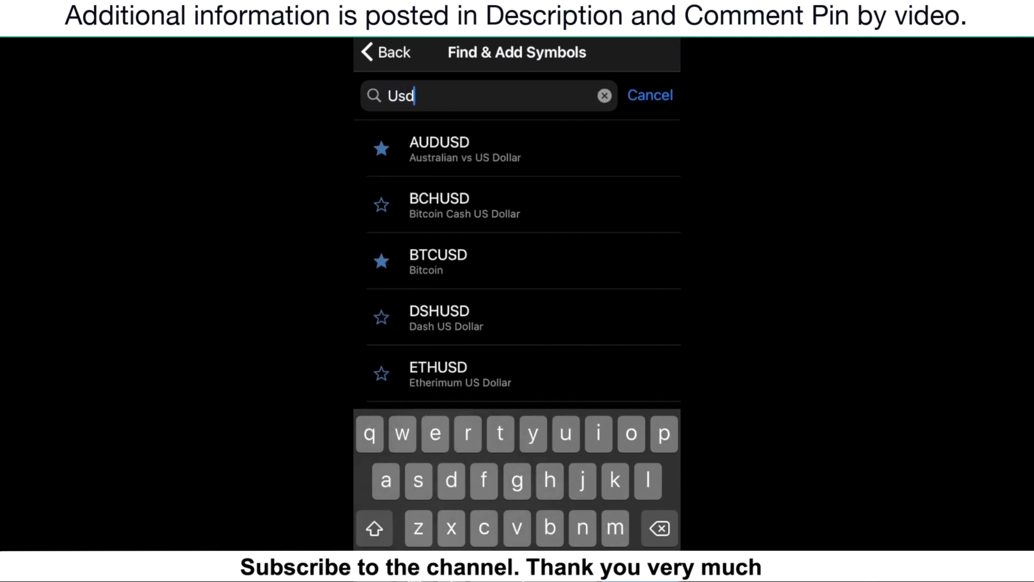
type("jpy")
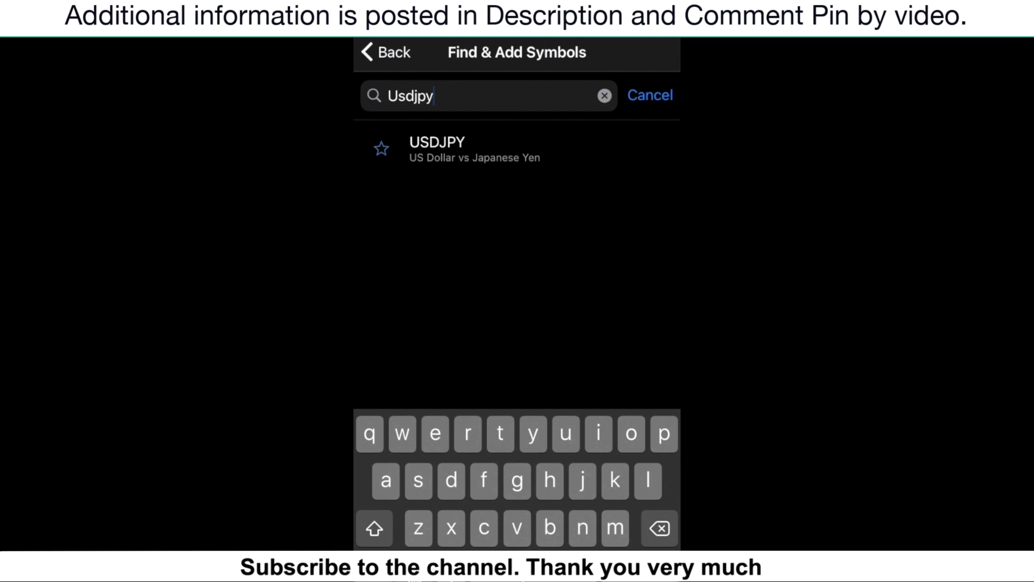
left_click(385, 150)
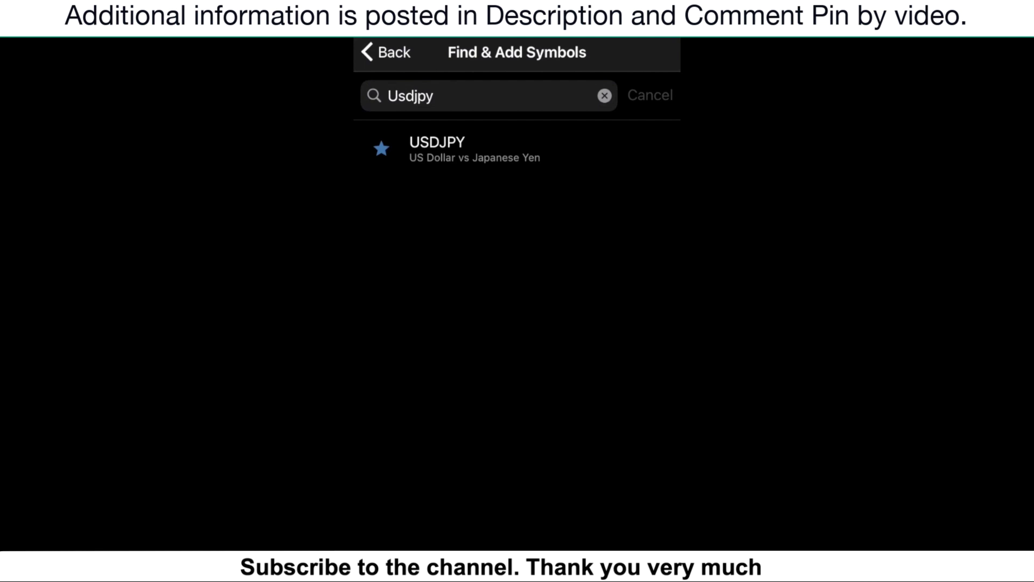
left_click(379, 52)
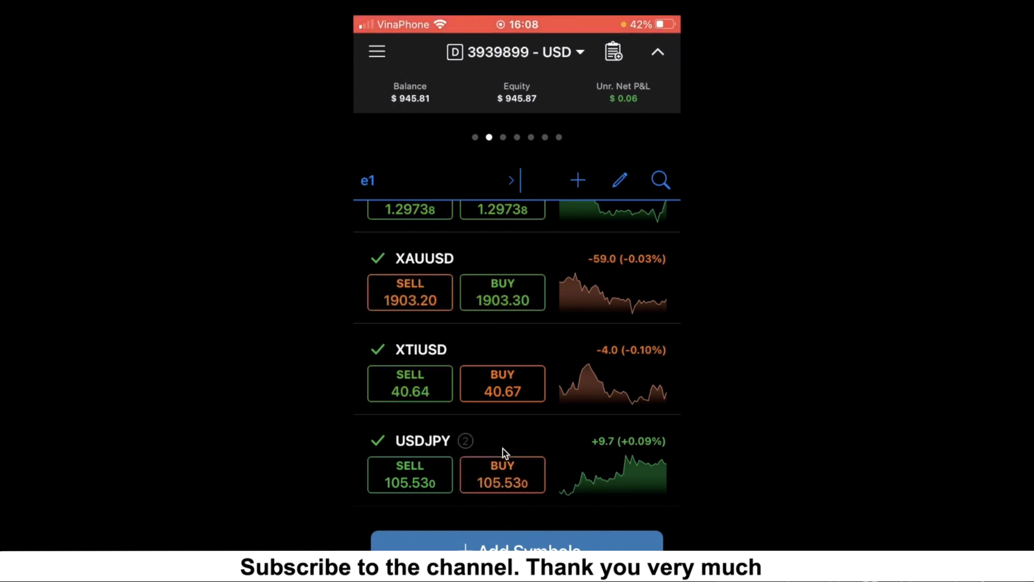
scroll(572, 455, "down", 2)
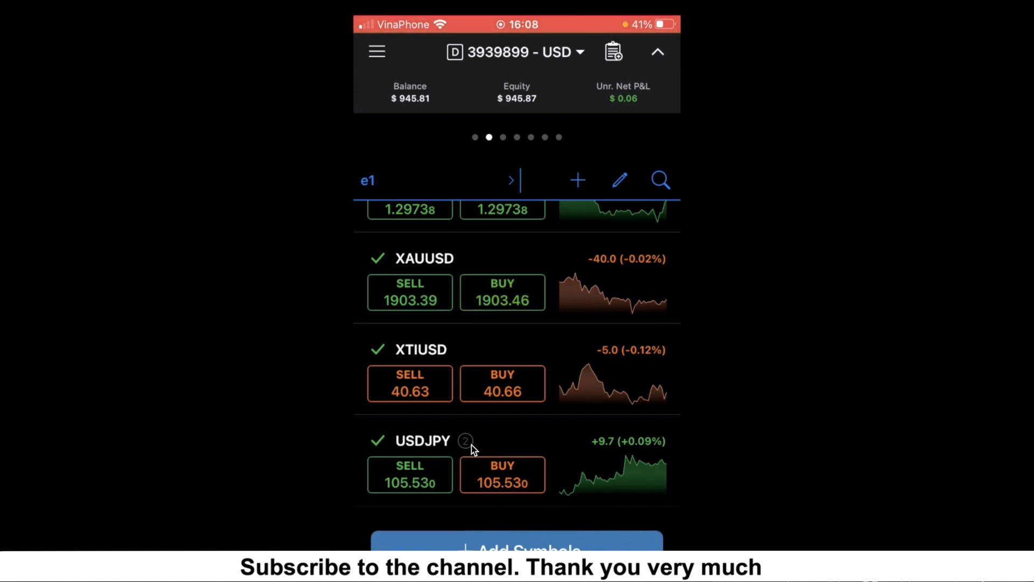
On the USDJPY trading page, set the trade size to 0.05 lots and buy.
left_click(611, 456)
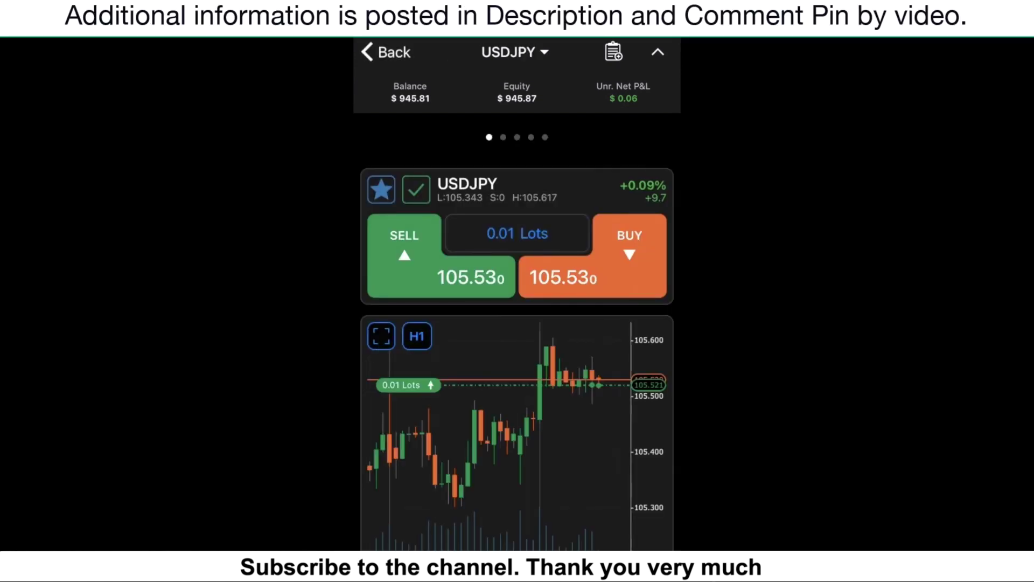
scroll(611, 457, "down", 1)
scroll(446, 293, "up", 1)
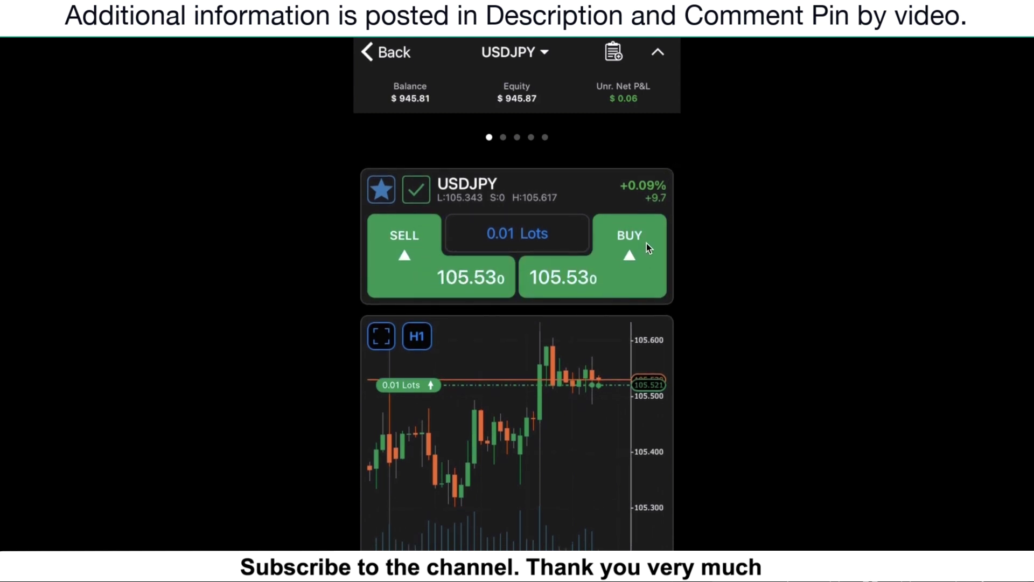
left_click(500, 231)
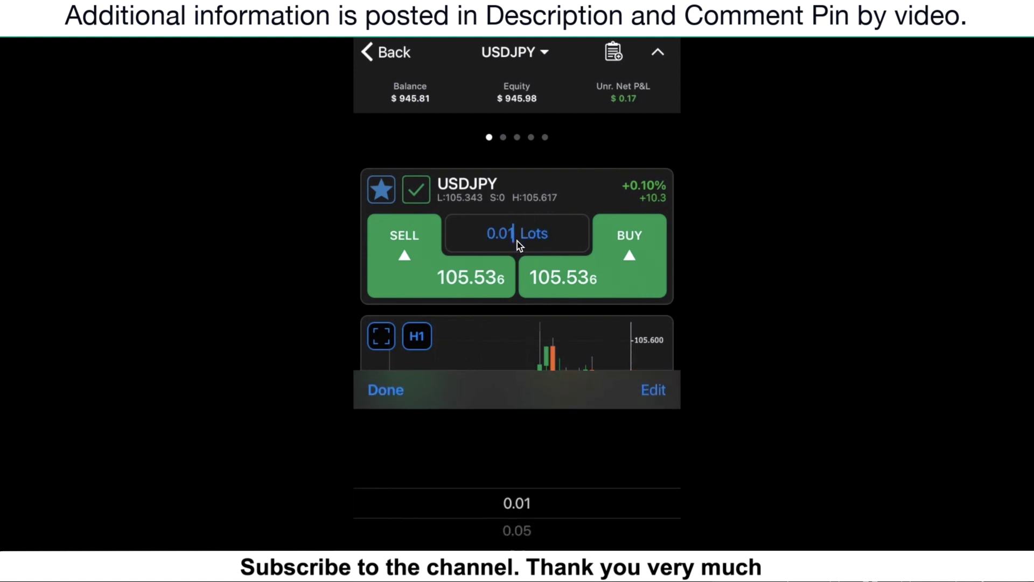
scroll(517, 503, "down", 1)
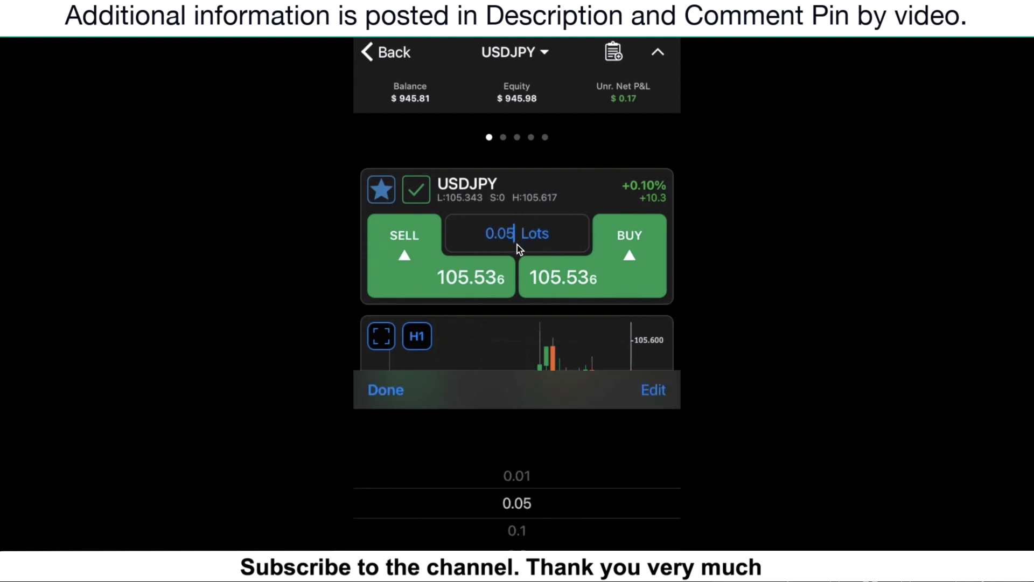
left_click(517, 244)
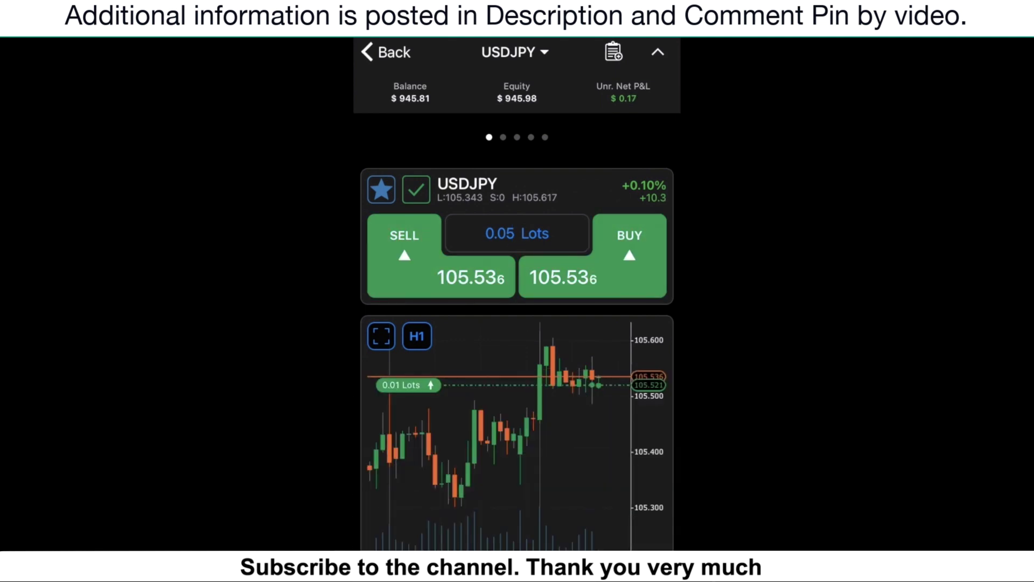
left_click(630, 253)
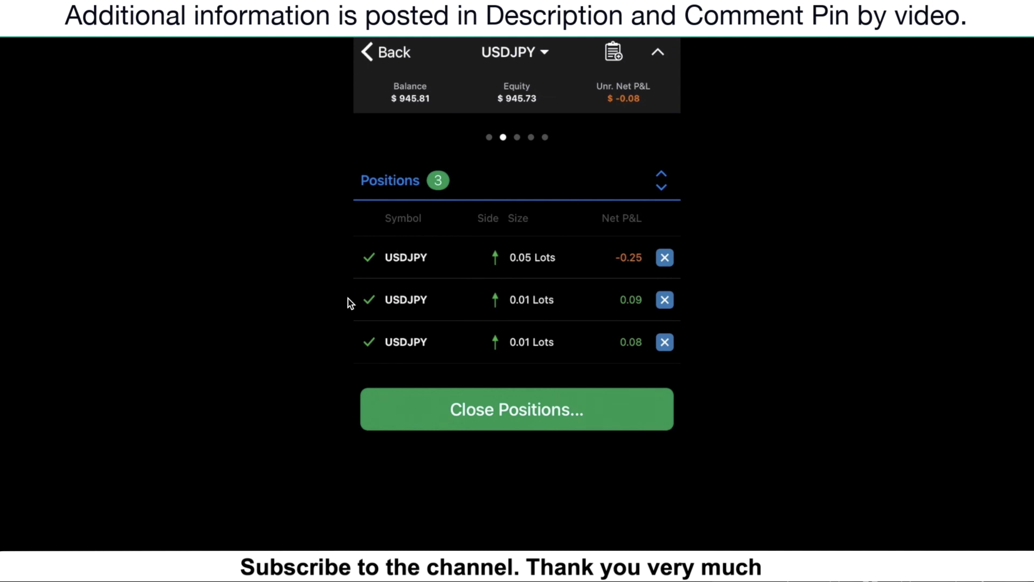
On the Positions page, close the 0.05-lot USDJPY buy and confirm with OK.
scroll(609, 358, "down", 1)
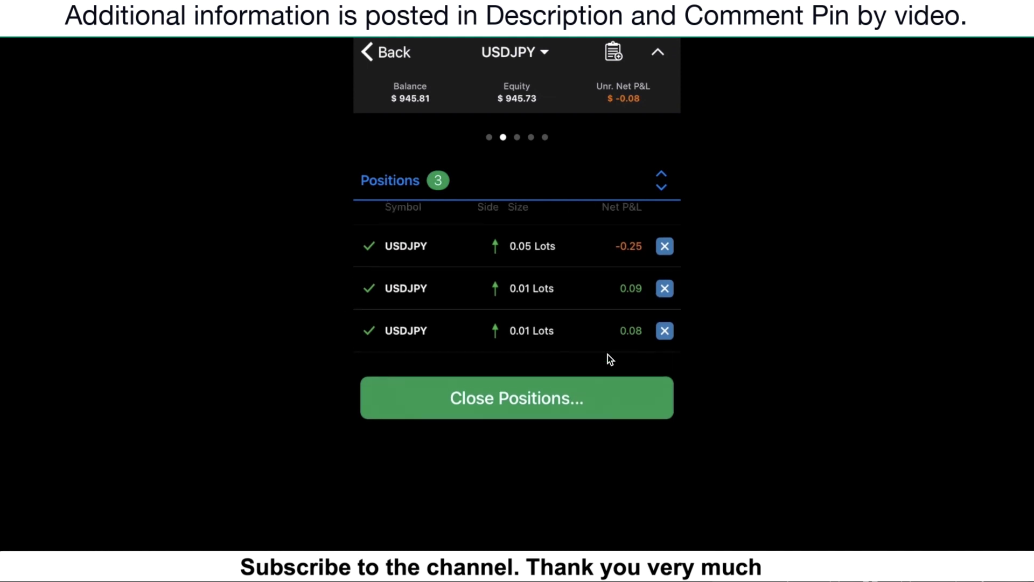
scroll(610, 348, "left", 1)
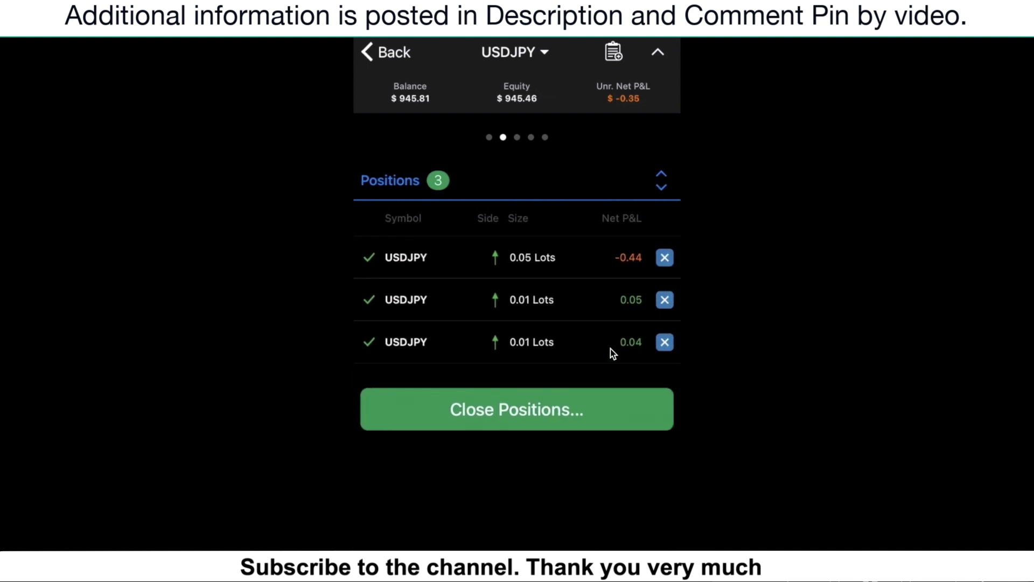
left_click(663, 260)
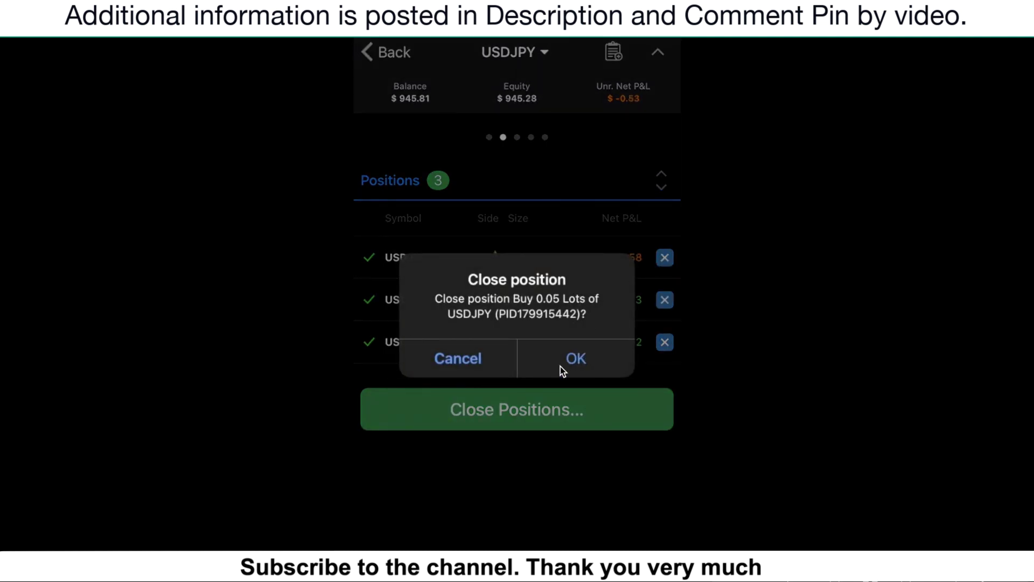
left_click(577, 358)
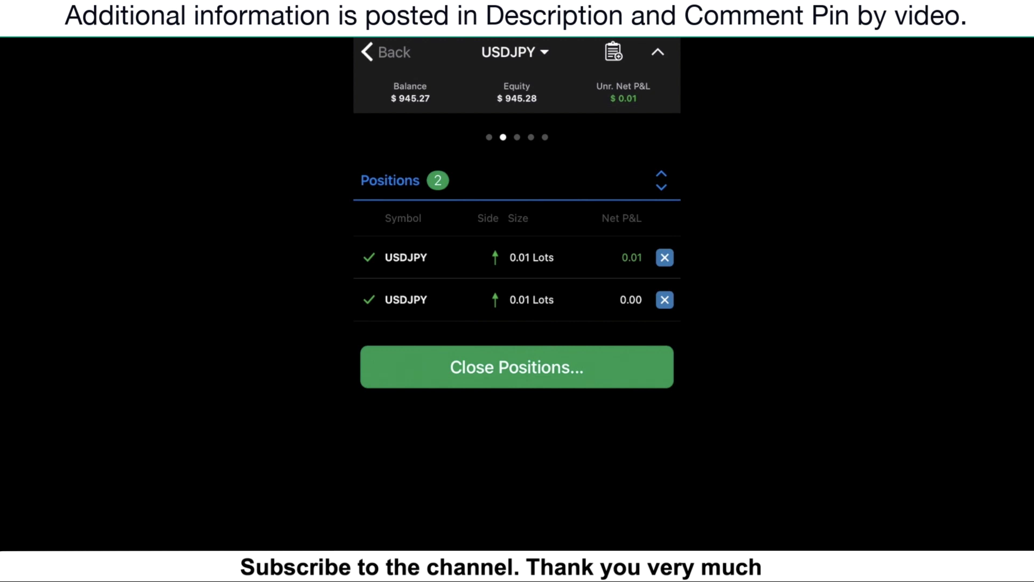
Scroll through the watchlist to locate USDJPY again.
scroll(517, 351, "up", 2)
scroll(517, 350, "down", 2)
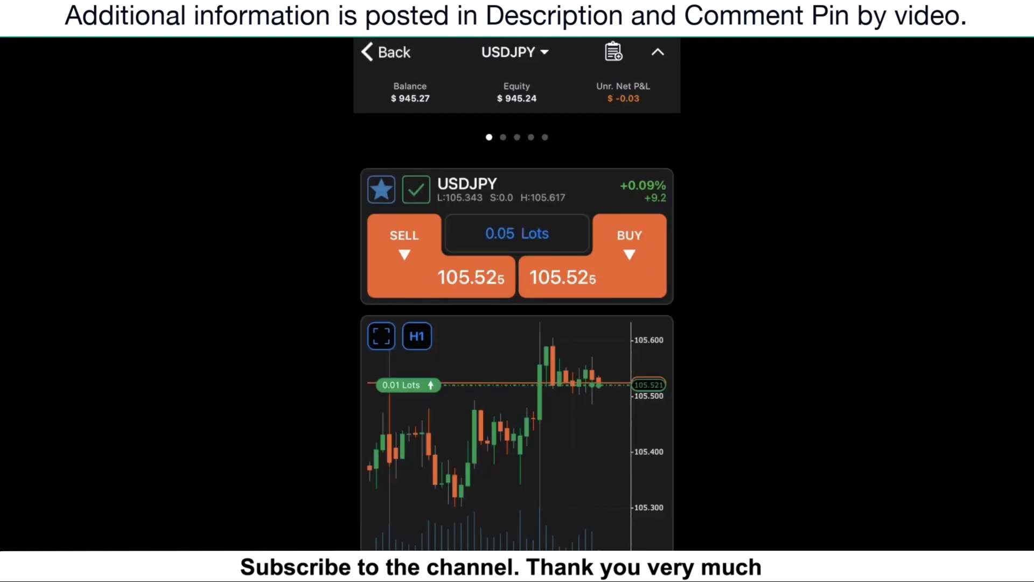
scroll(517, 356, "down", 3)
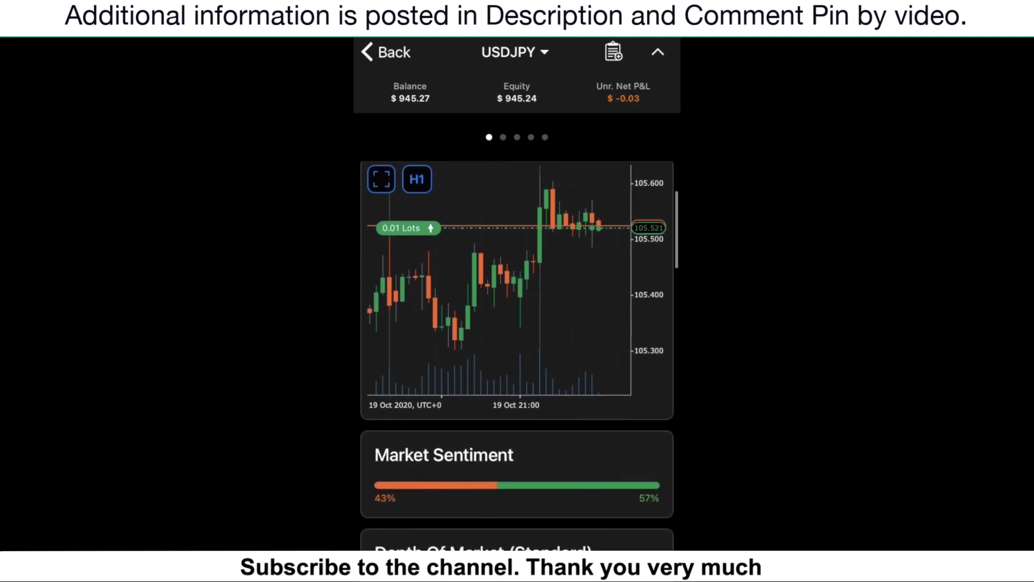
scroll(517, 355, "up", 2)
scroll(517, 356, "up", 2)
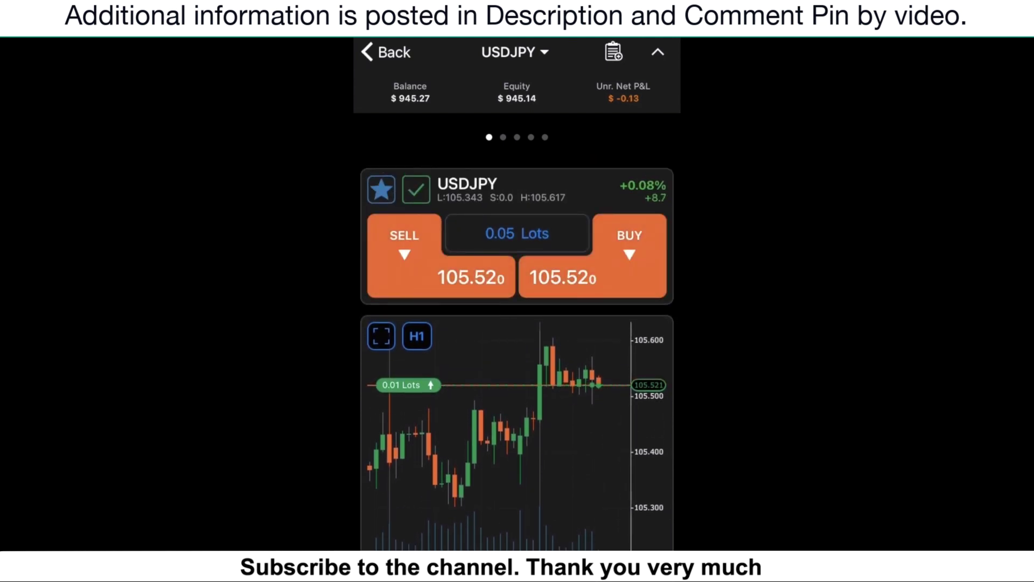
Prepare a USDJPY Limit BUY order for 0.01 lots with entry price 105.518.
left_click(614, 54)
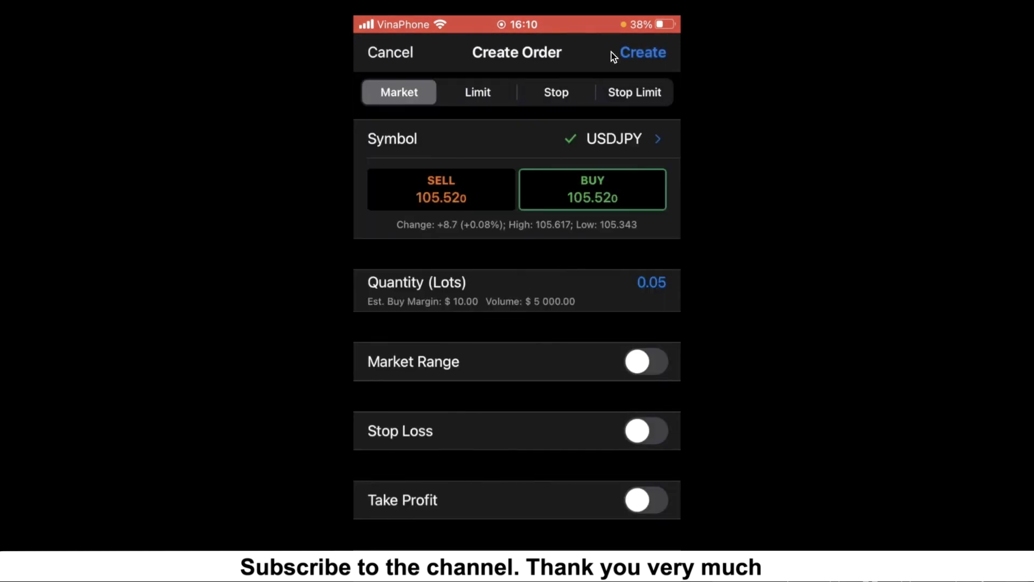
scroll(610, 307, "up", 2)
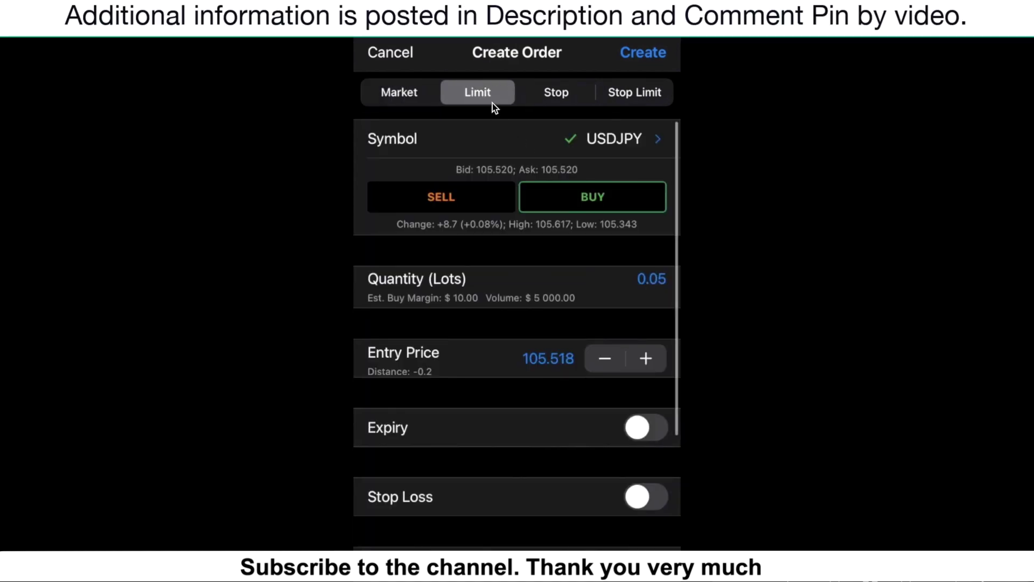
left_click(564, 94)
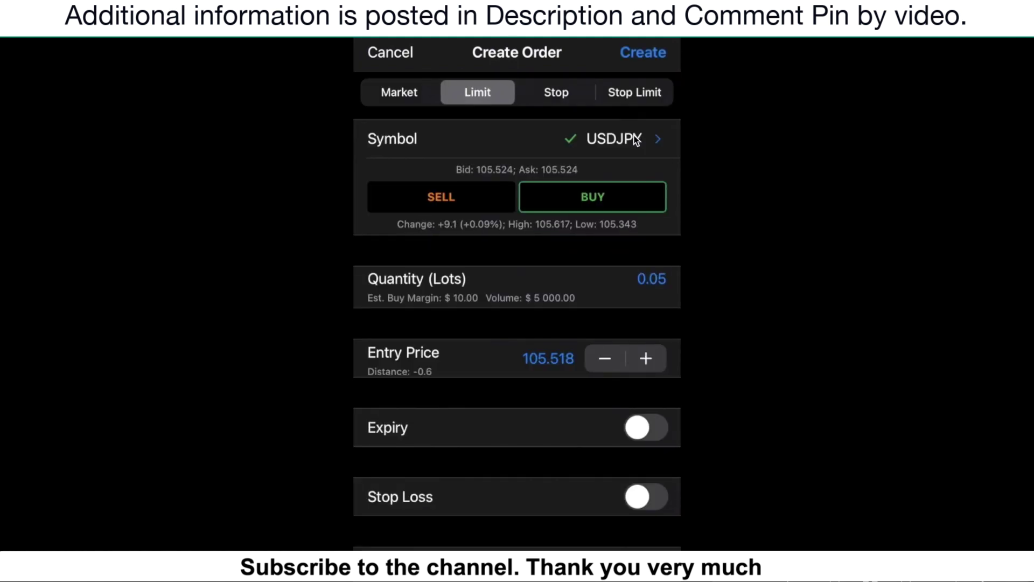
scroll(636, 139, "up", 2)
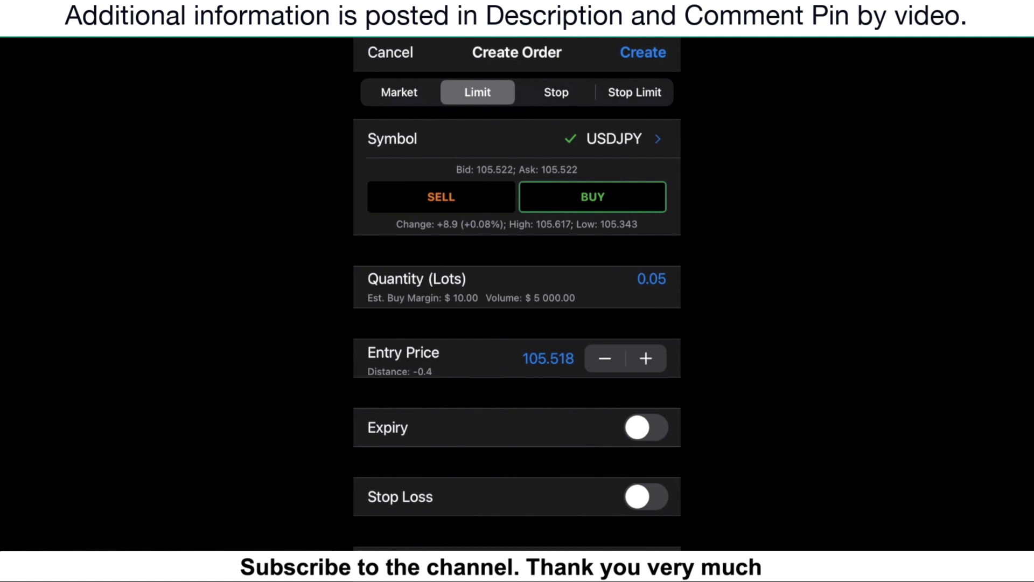
left_click(652, 279)
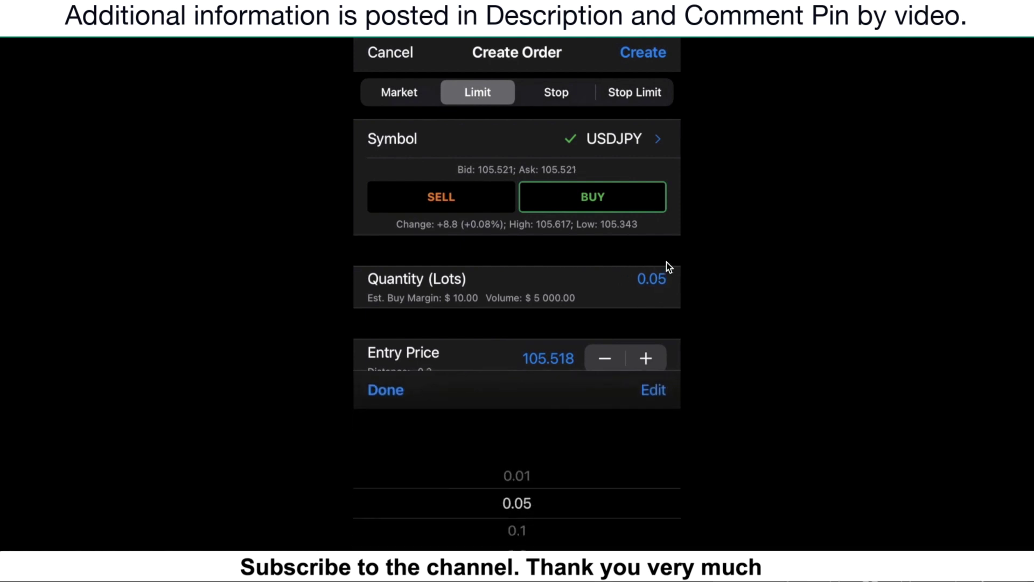
scroll(517, 503, "up", 1)
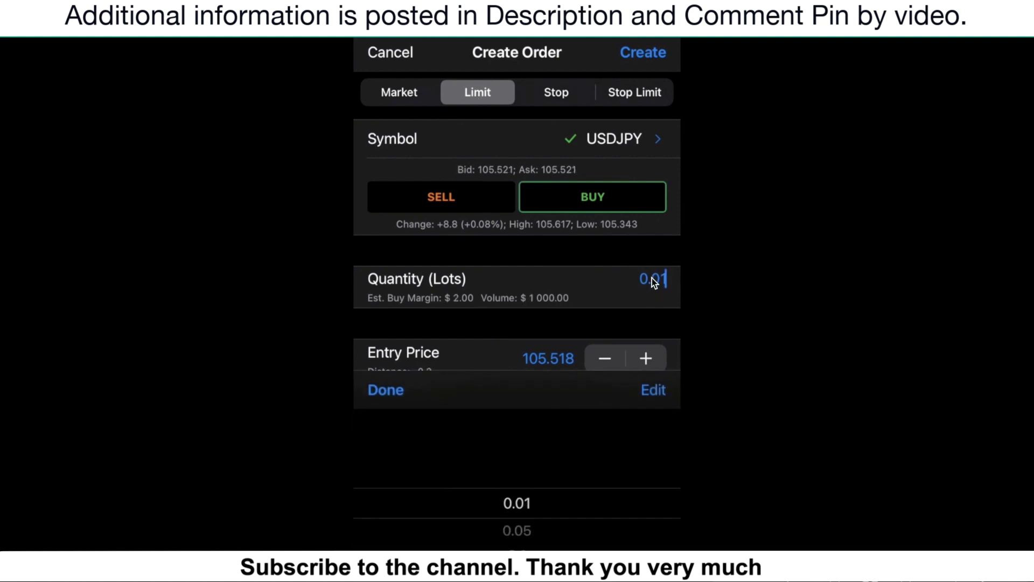
left_click(386, 389)
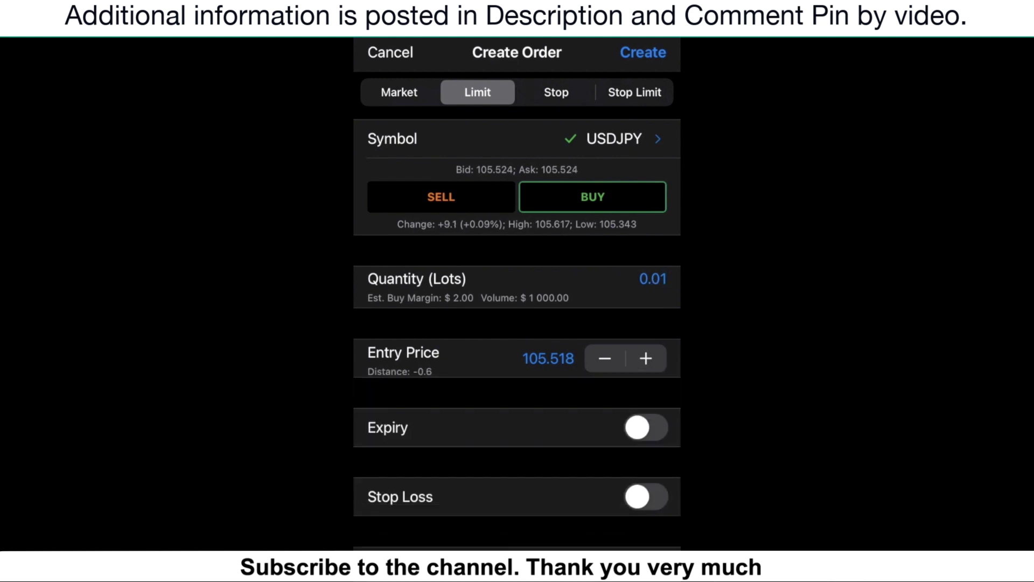
left_click(548, 359)
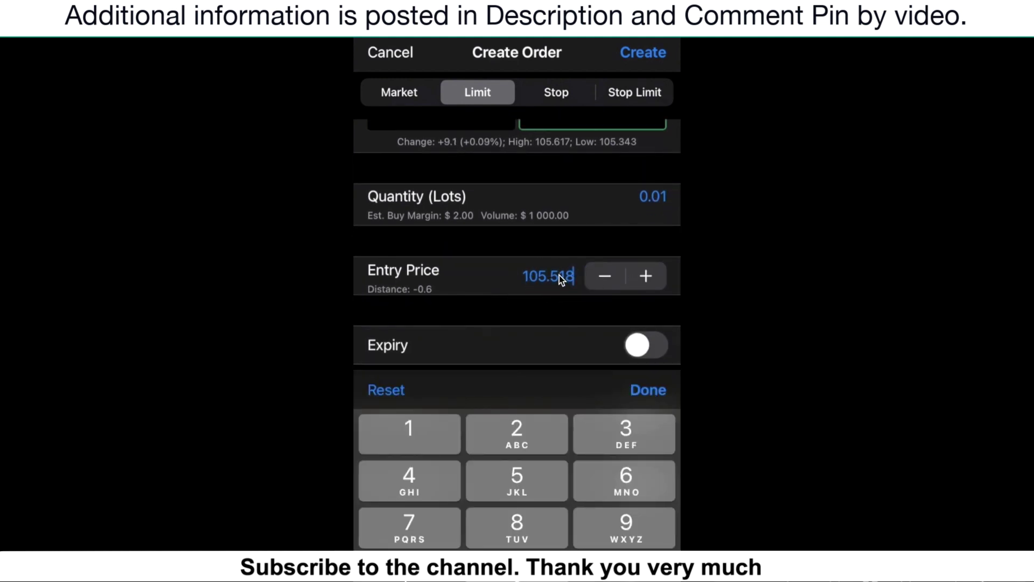
scroll(560, 275, "down", 5)
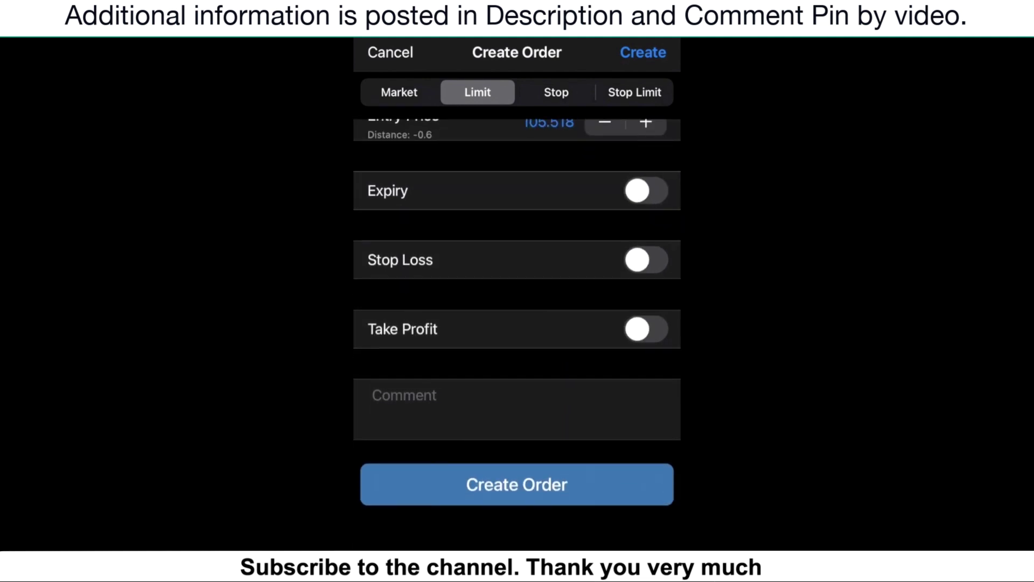
Enable Stop Loss and Take Profit on the USDJPY limit order.
left_click(496, 256)
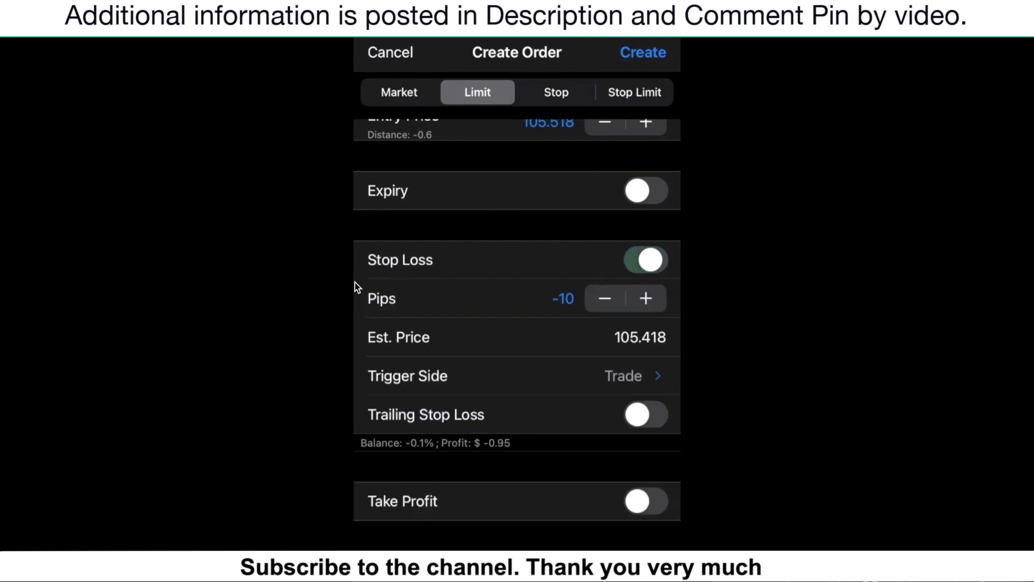
scroll(418, 268, "down", 2)
left_click(564, 404)
scroll(356, 411, "down", 2)
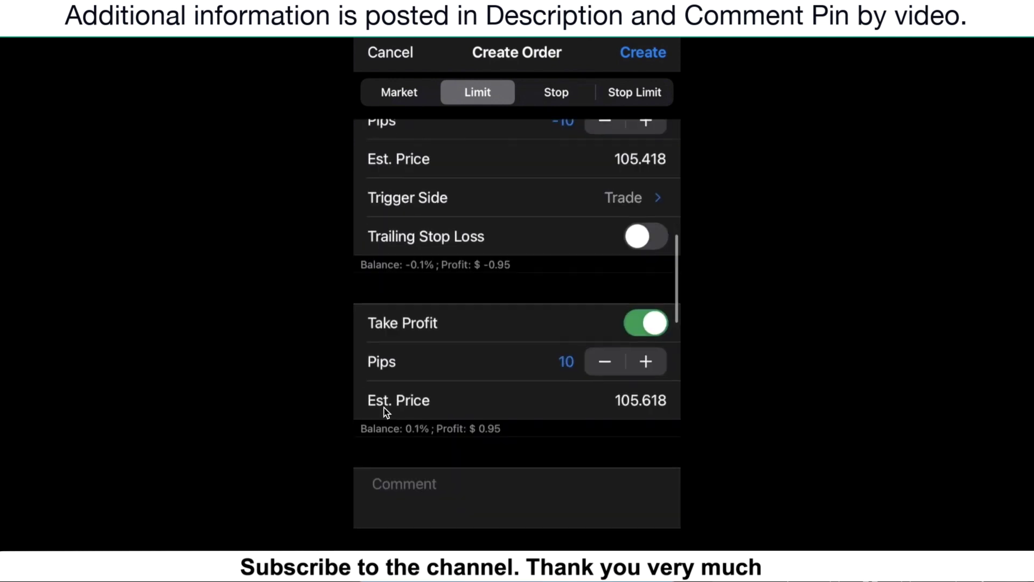
scroll(376, 307, "up", 3)
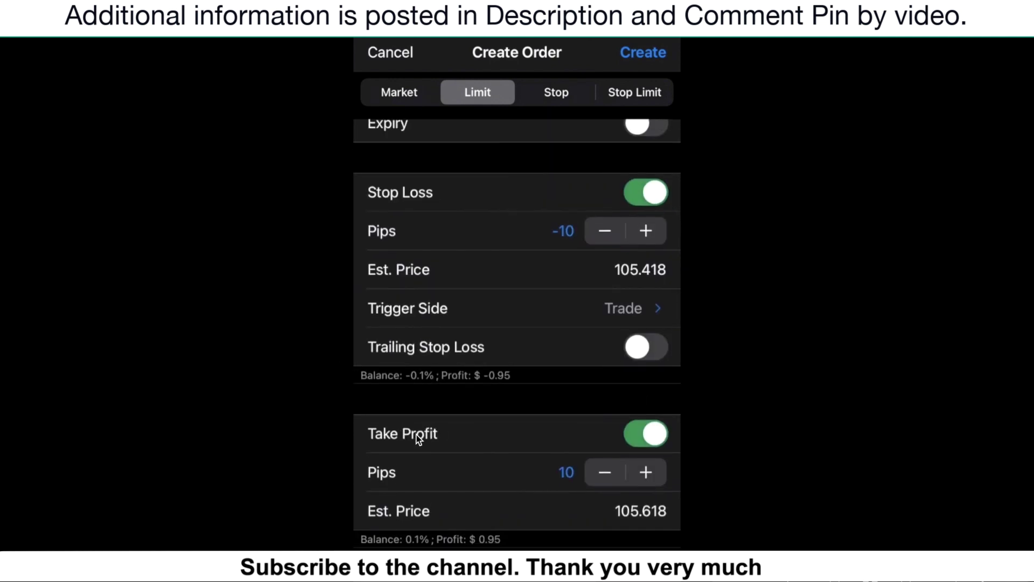
Set stop loss to -14 pips (105.378), keep take profit at 10 pips, and create the order.
left_click(646, 230)
left_click(646, 231)
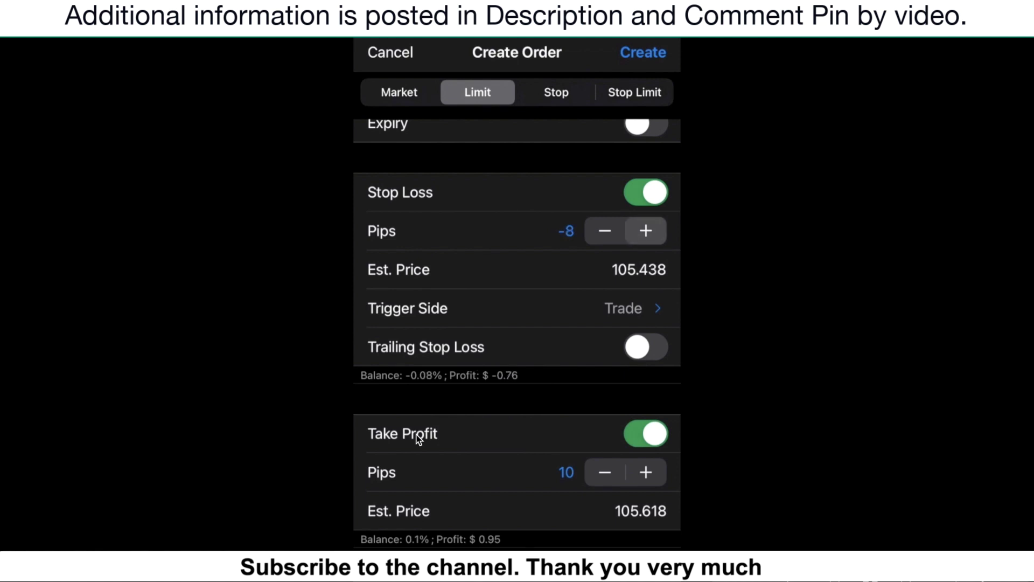
left_click(605, 231)
left_click(604, 230)
left_click(604, 230)
left_click(604, 230)
left_click(604, 231)
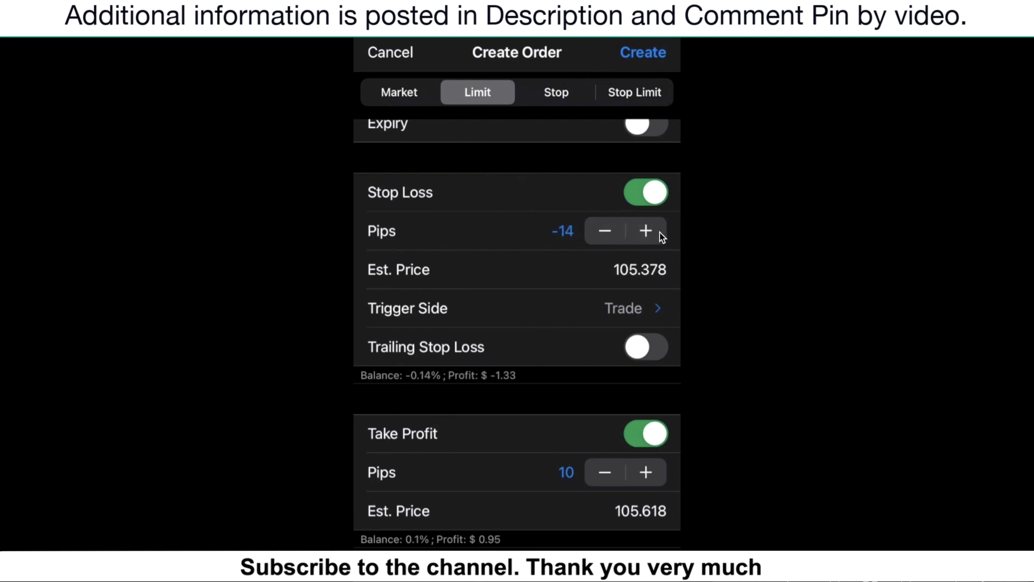
scroll(668, 236, "down", 2)
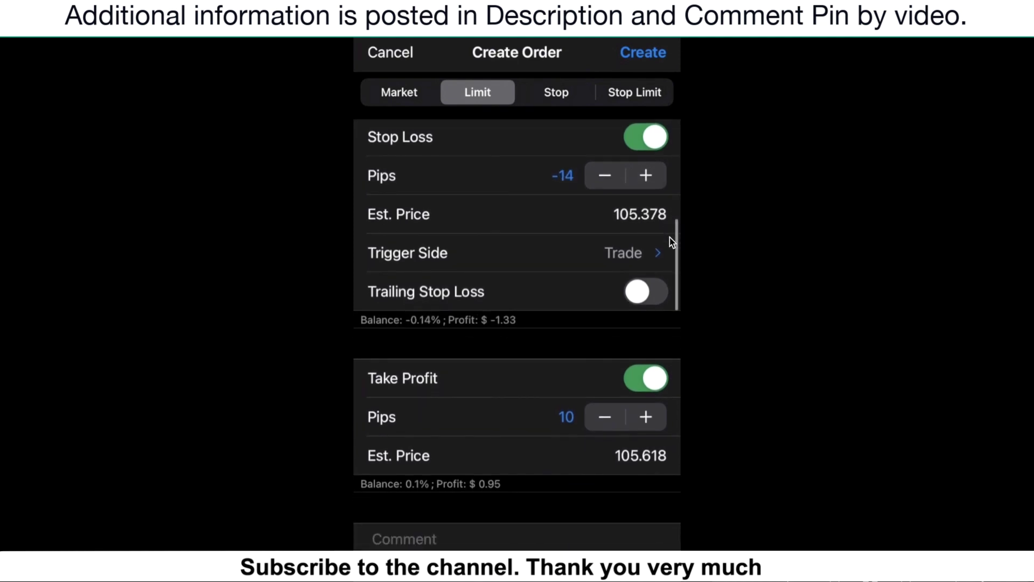
scroll(670, 237, "up", 1)
scroll(670, 237, "down", 5)
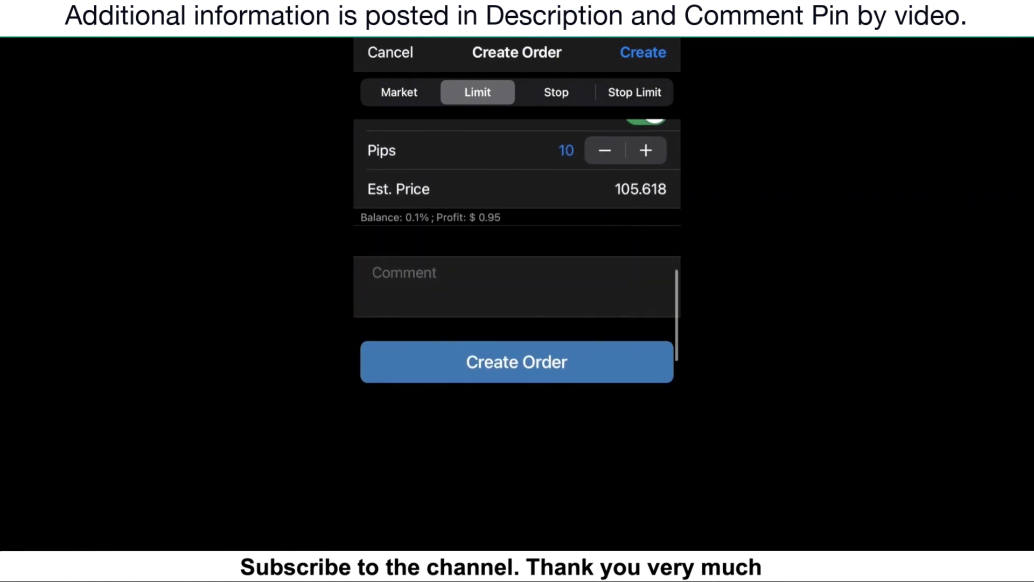
scroll(670, 237, "down", 2)
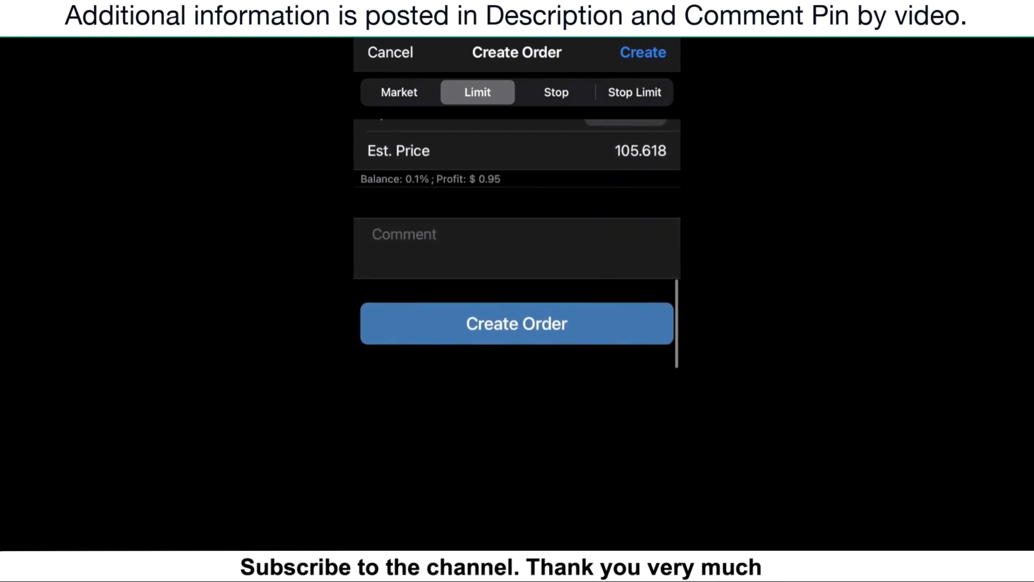
left_click(528, 330)
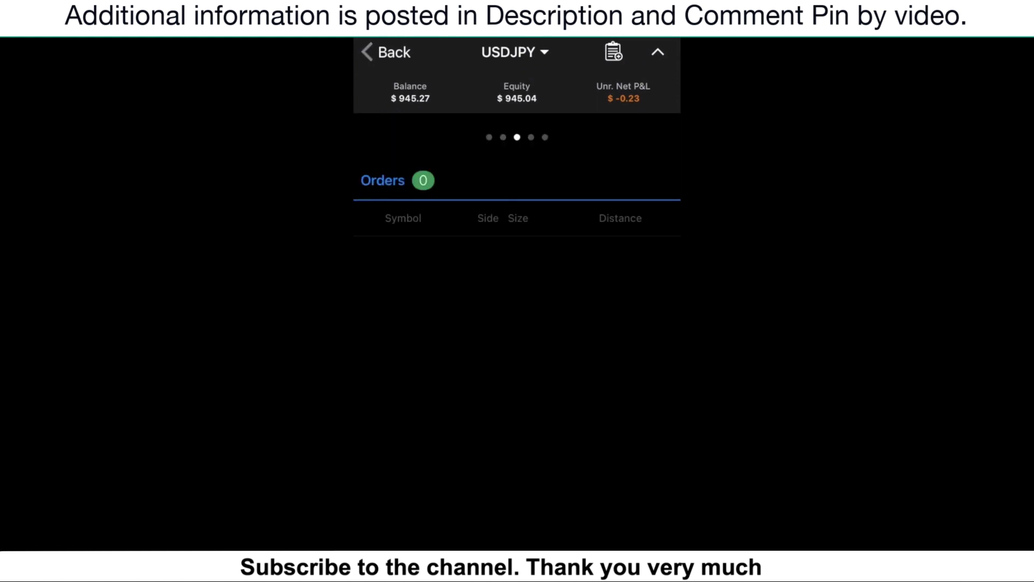
Return to the watchlist, open USDJPY, and scroll to its 43%/57% Market Sentiment and Depth Of Market.
left_click(385, 53)
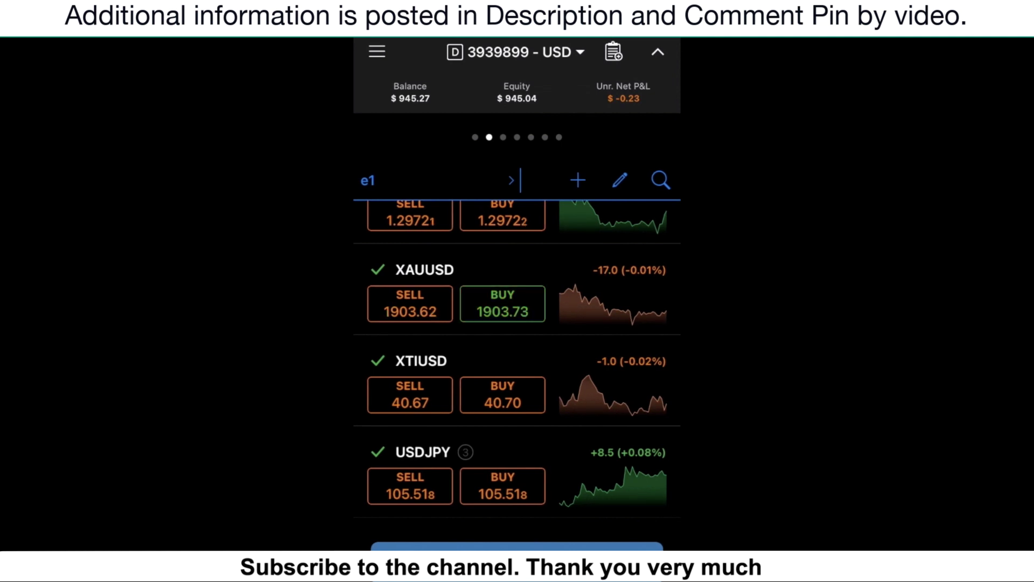
scroll(518, 377, "up", 2)
scroll(517, 377, "down", 2)
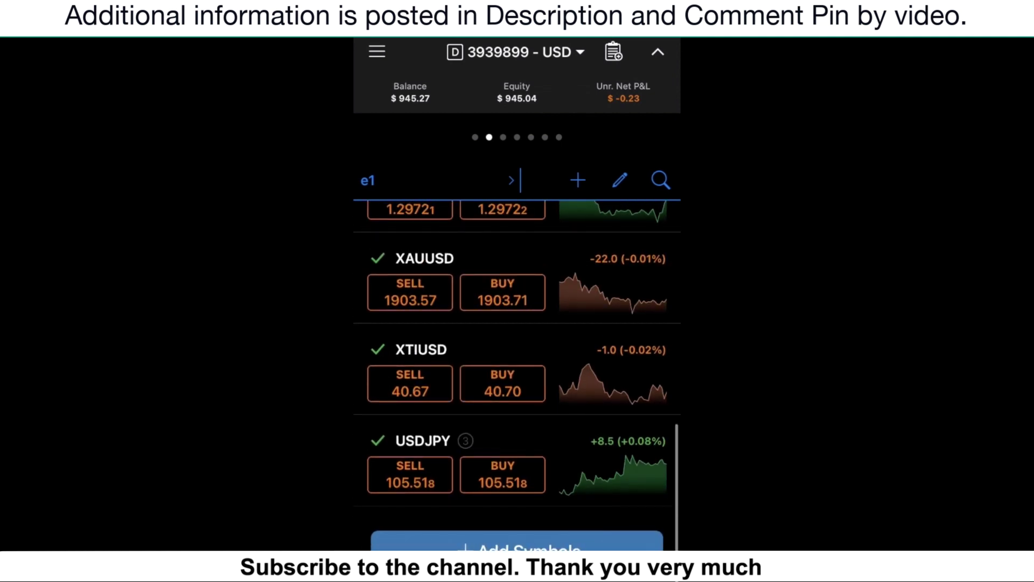
left_click(423, 452)
scroll(517, 355, "down", 5)
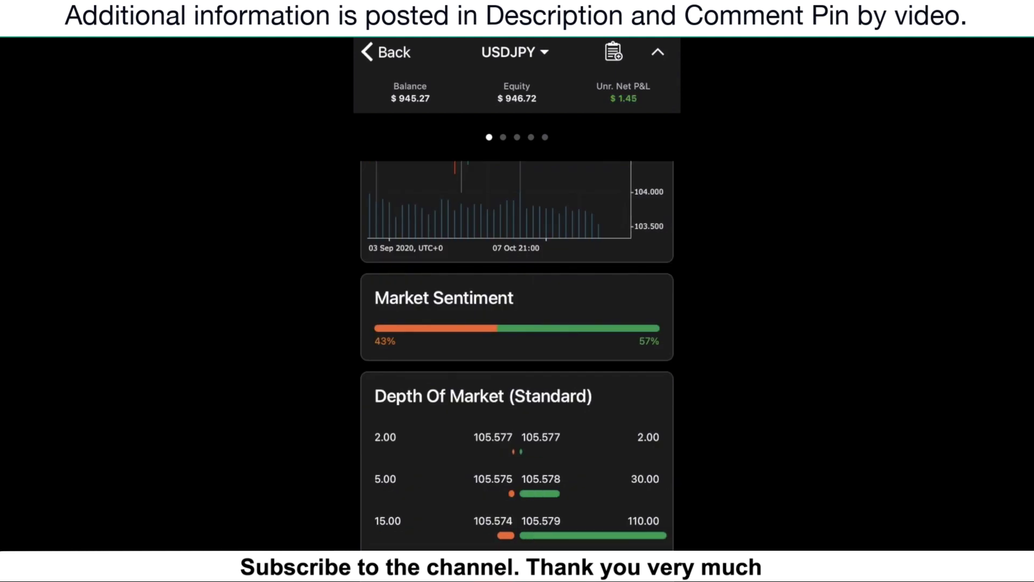
scroll(386, 326, "down", 1)
scroll(387, 326, "down", 1)
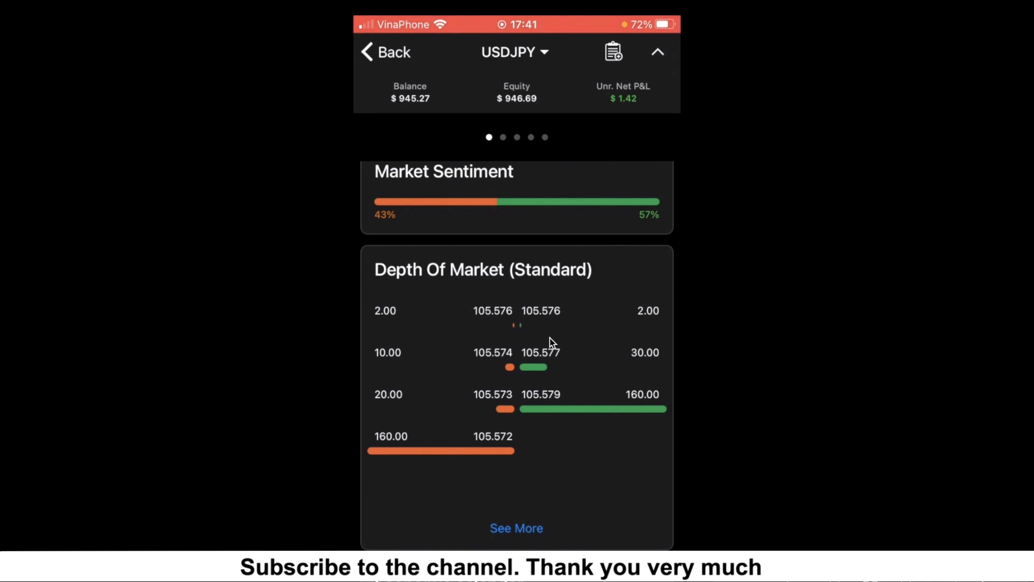
scroll(551, 341, "down", 5)
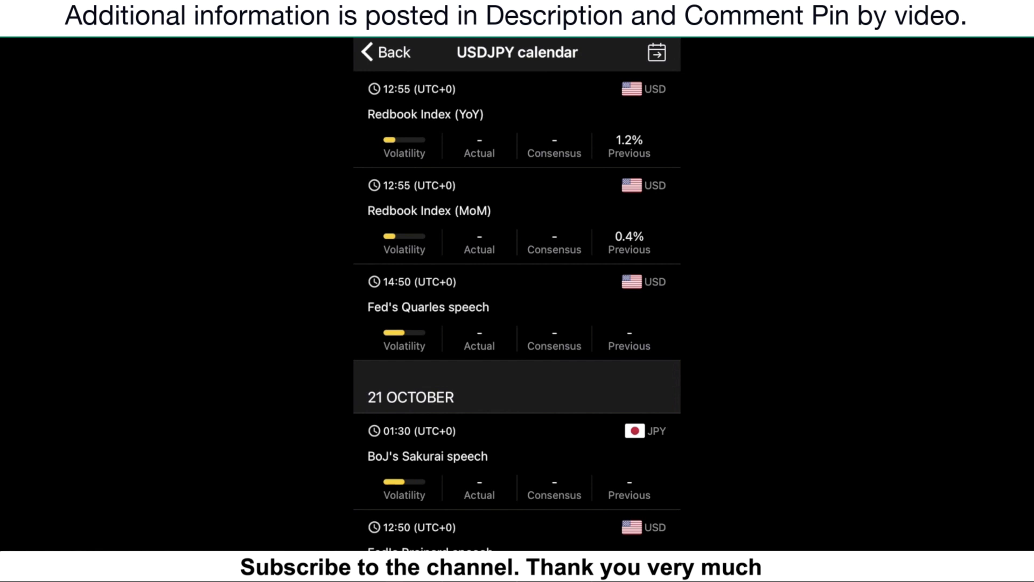
scroll(517, 310, "up", 2)
scroll(518, 311, "down", 7)
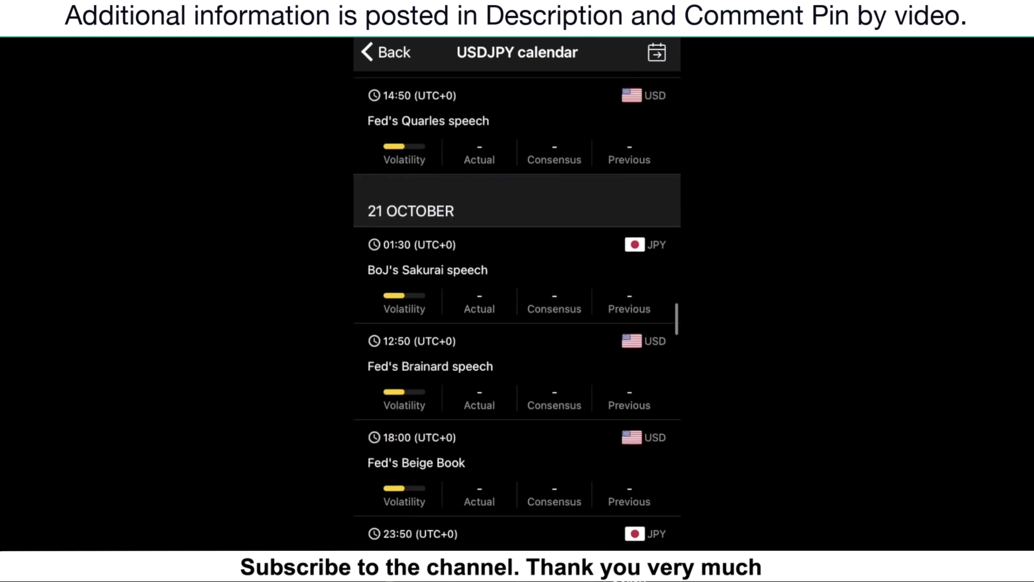
scroll(517, 311, "up", 6)
scroll(533, 351, "up", 6)
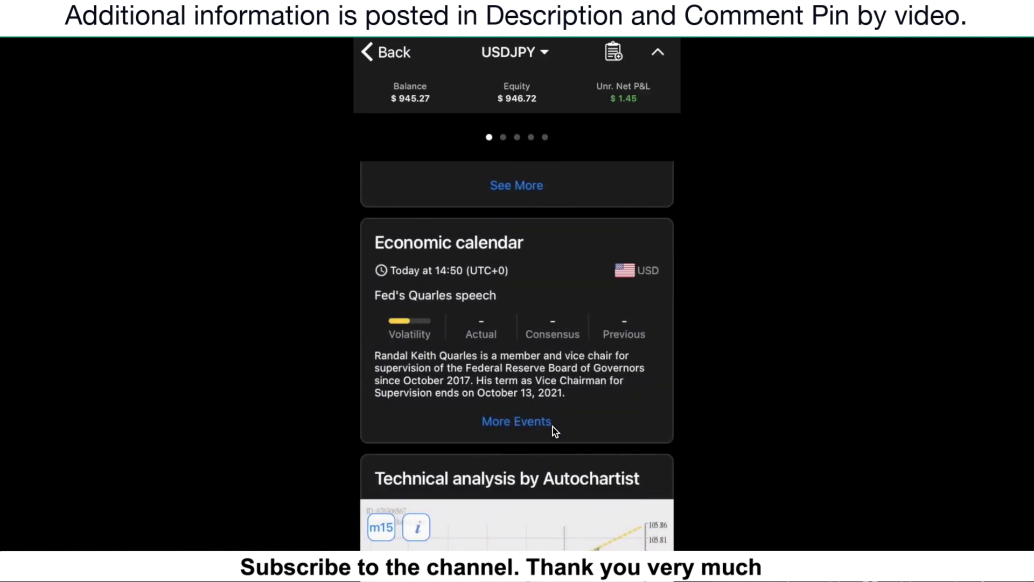
scroll(552, 427, "up", 2)
scroll(553, 426, "down", 5)
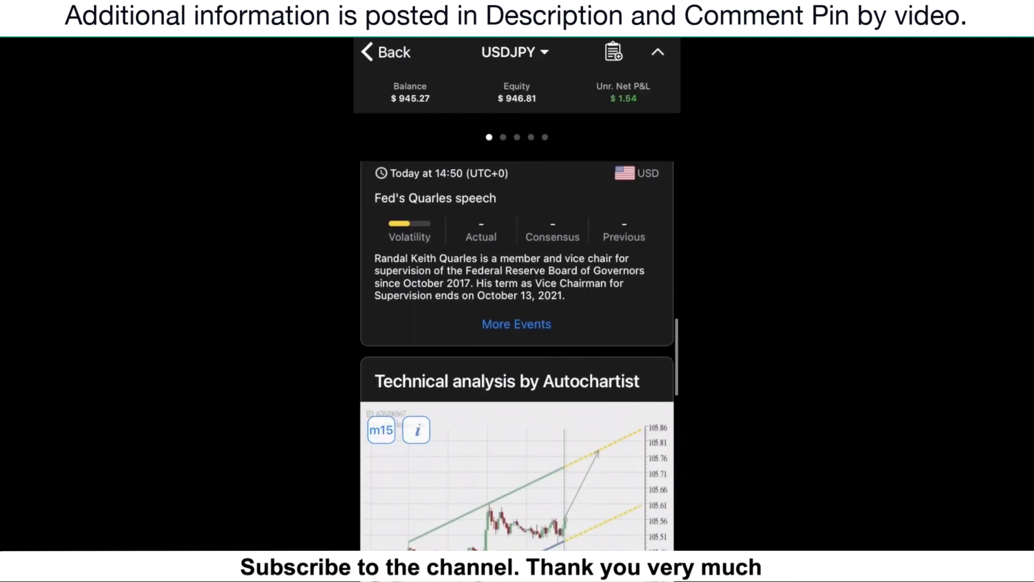
scroll(517, 355, "down", 2)
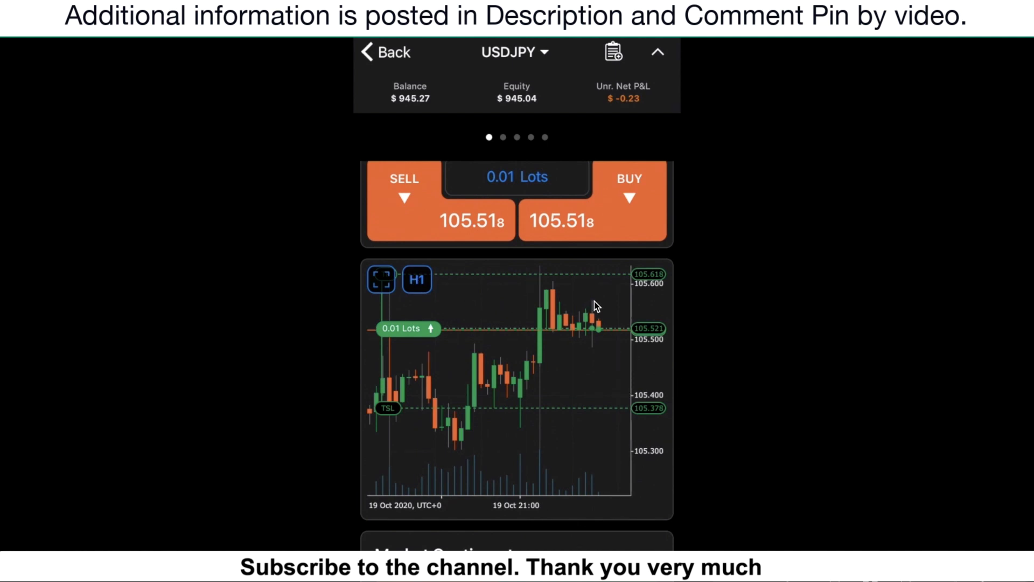
Change the USDJPY chart from H1 to Daily candles and expand it to full screen.
left_click(418, 282)
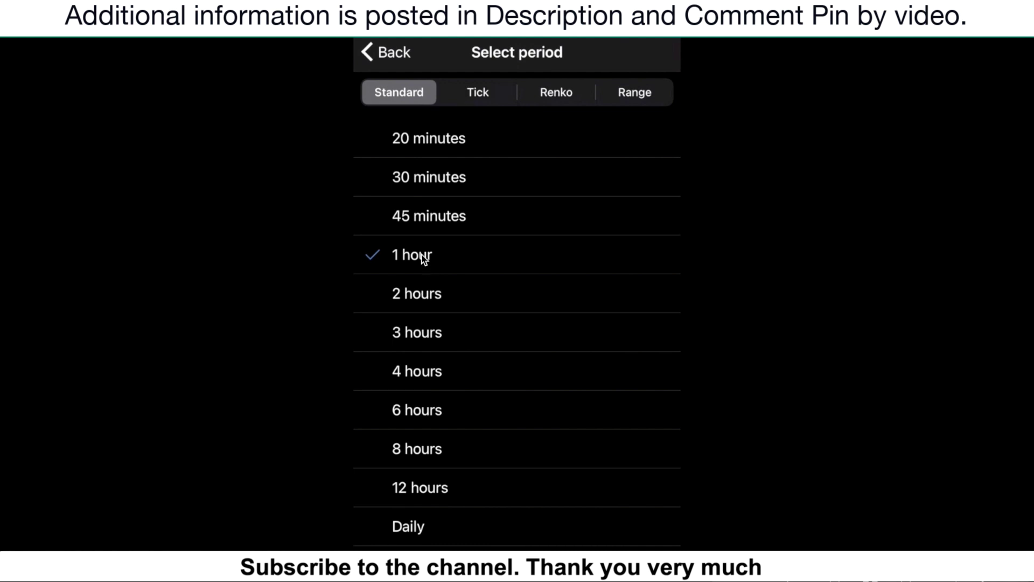
left_click(424, 257)
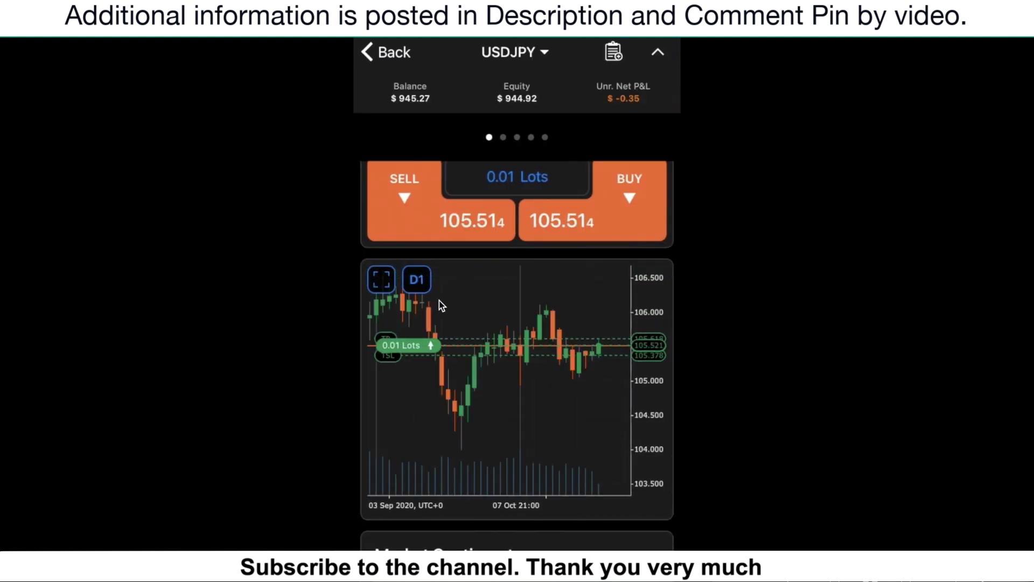
scroll(388, 278, "down", 1)
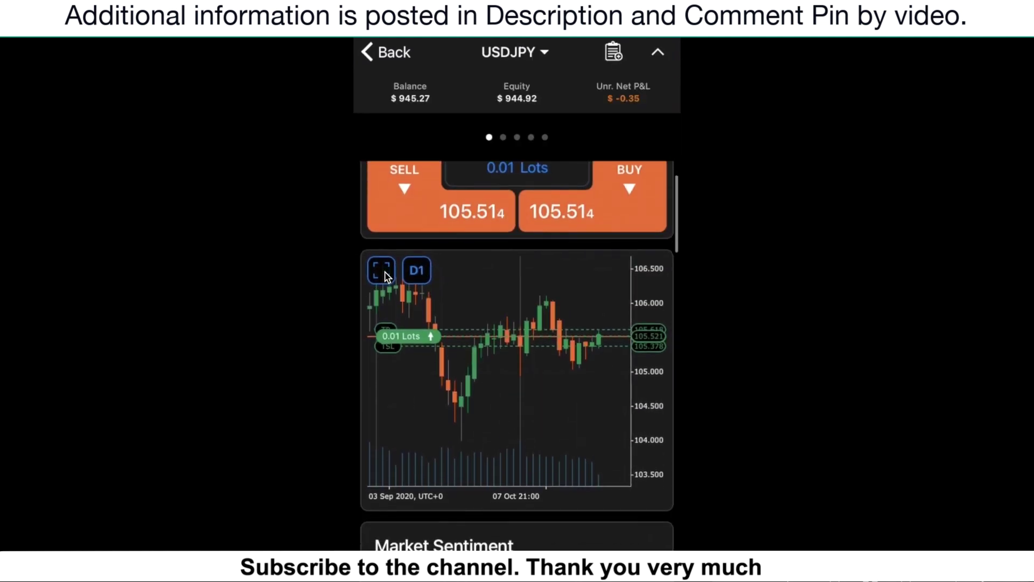
left_click(381, 271)
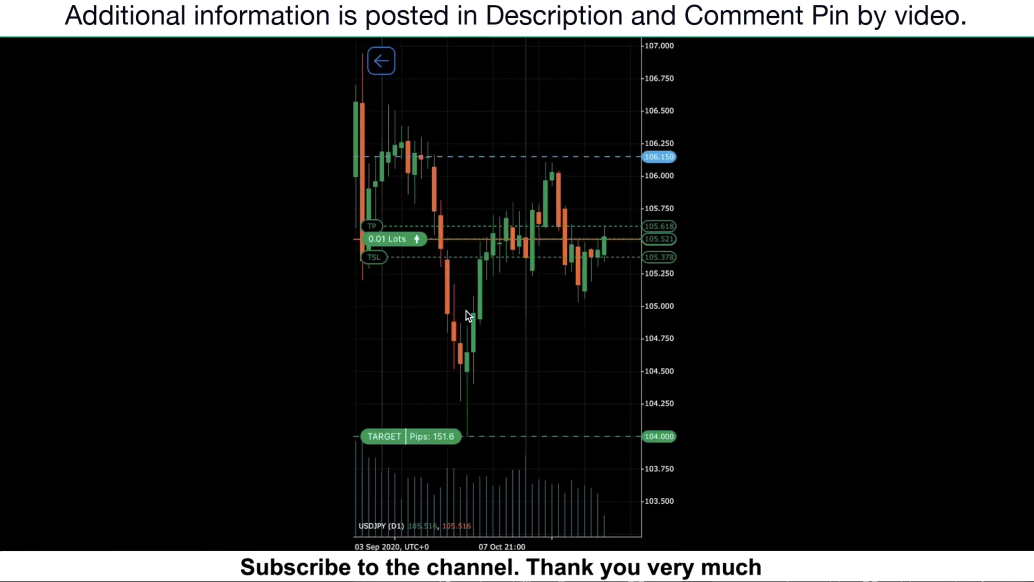
scroll(467, 314, "down", 5)
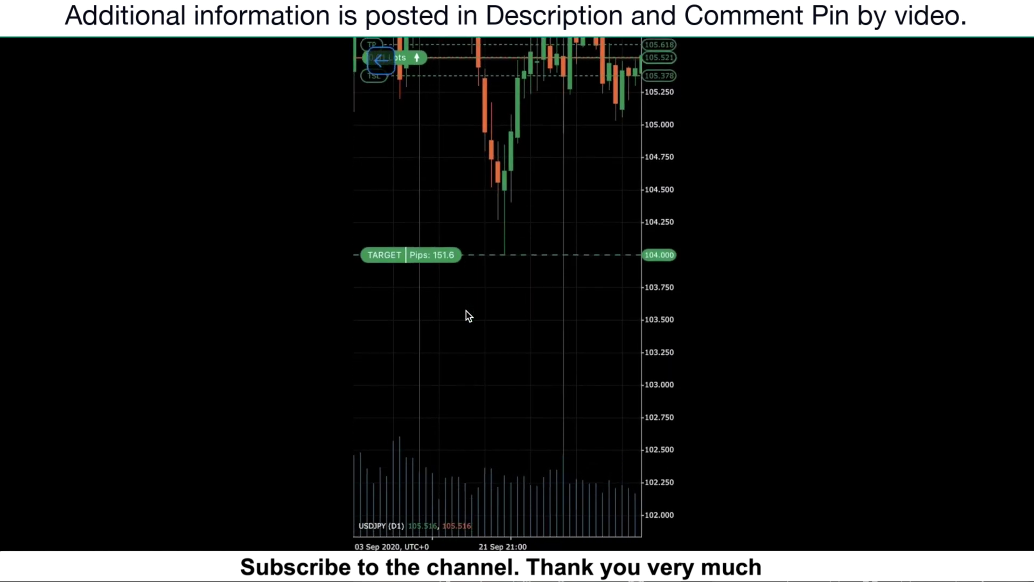
scroll(466, 315, "up", 5)
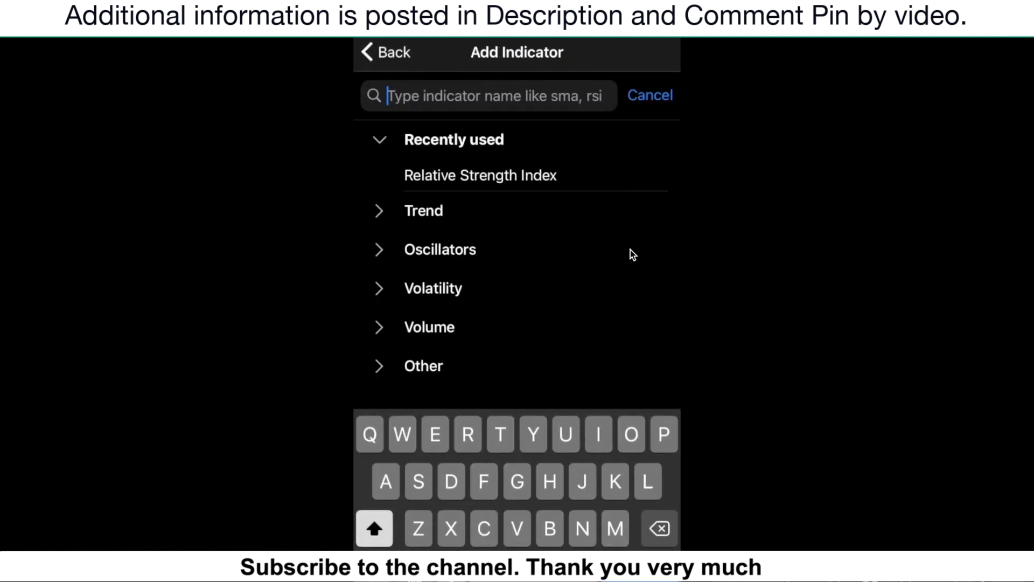
Search 'Rsi' and add Relative Strength Index (Close, 14) beneath the USDJPY daily chart.
left_click(526, 106)
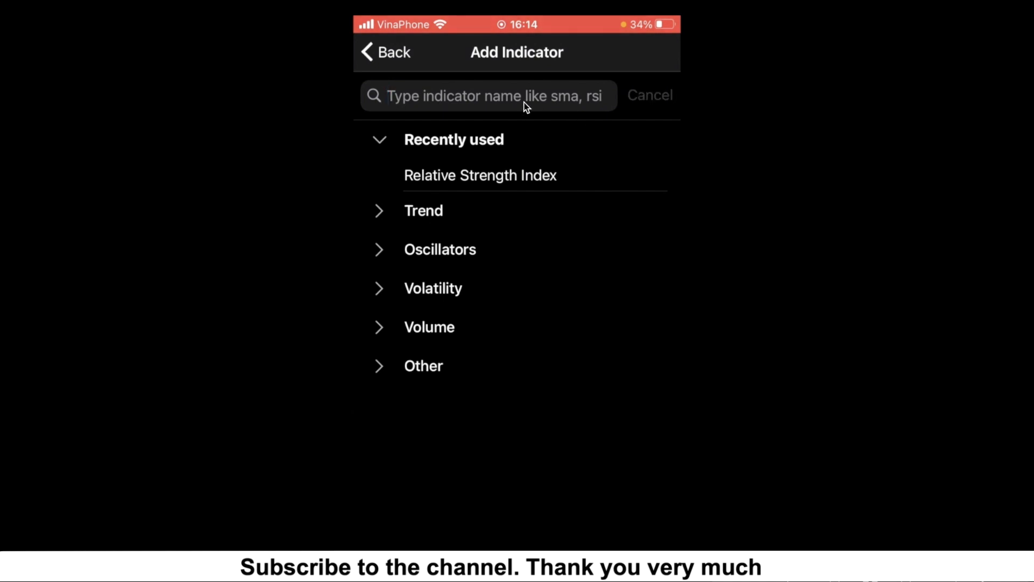
scroll(528, 110, "up", 3)
left_click(486, 122)
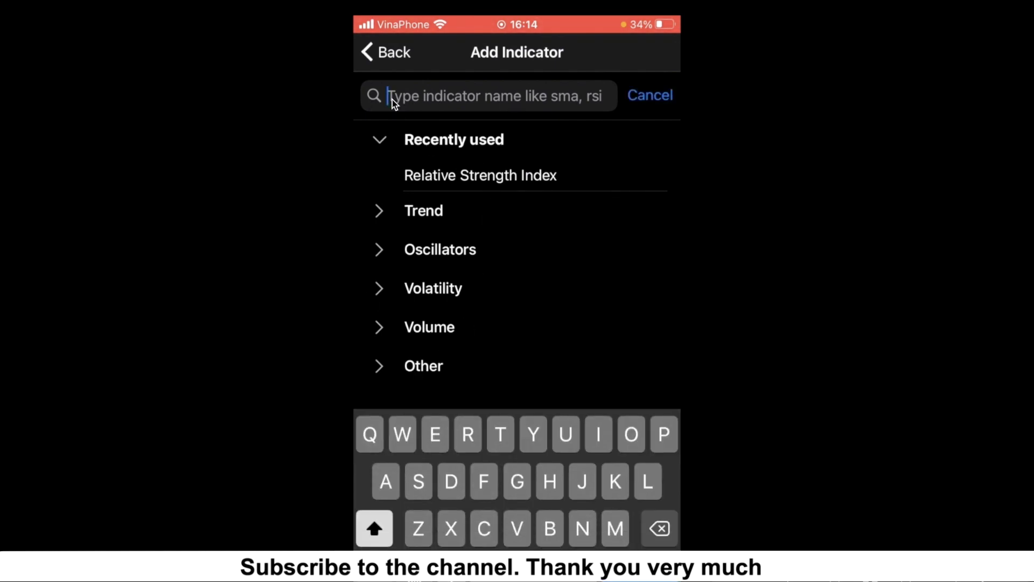
type("Rsi")
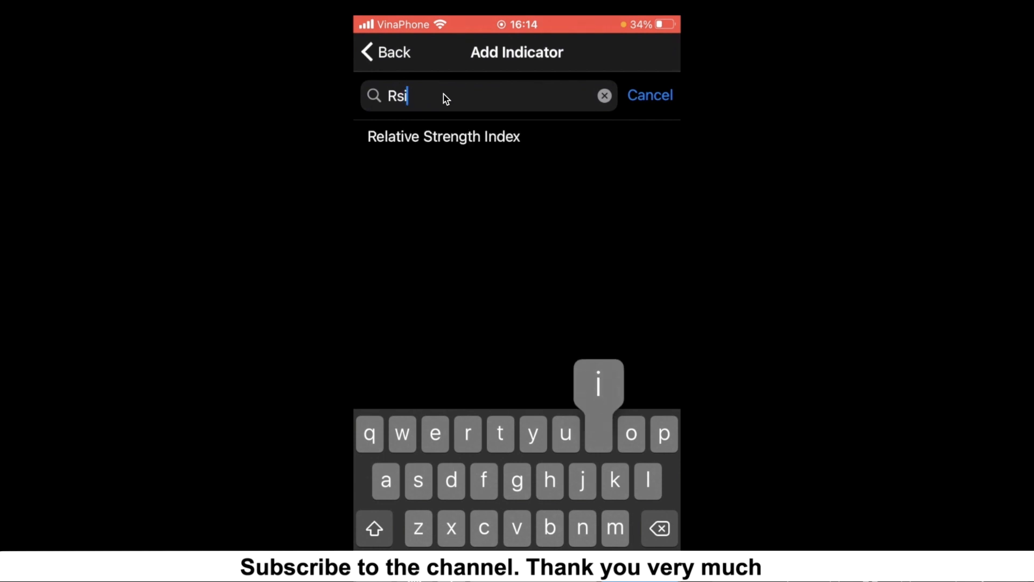
left_click(362, 139)
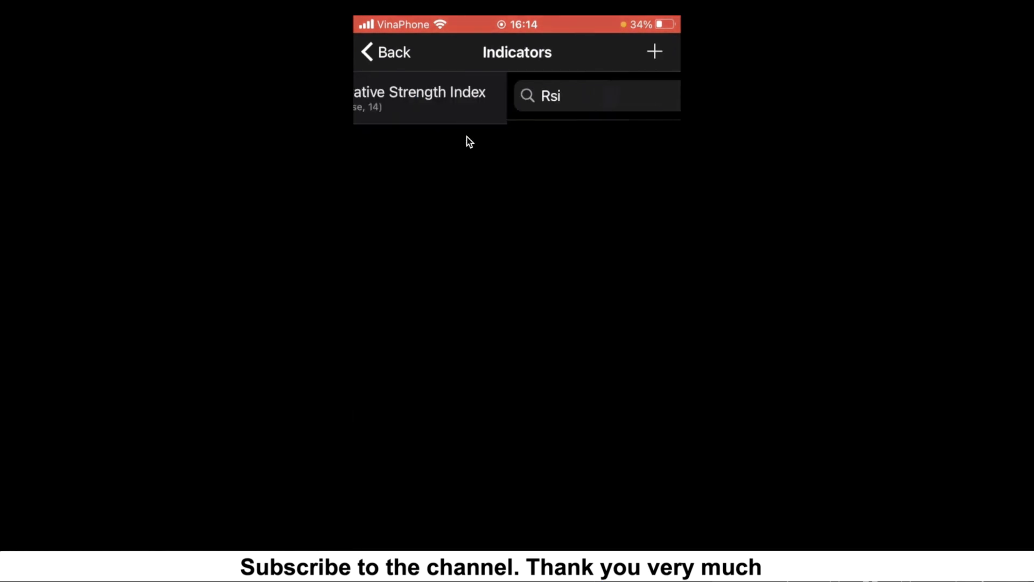
left_click(390, 53)
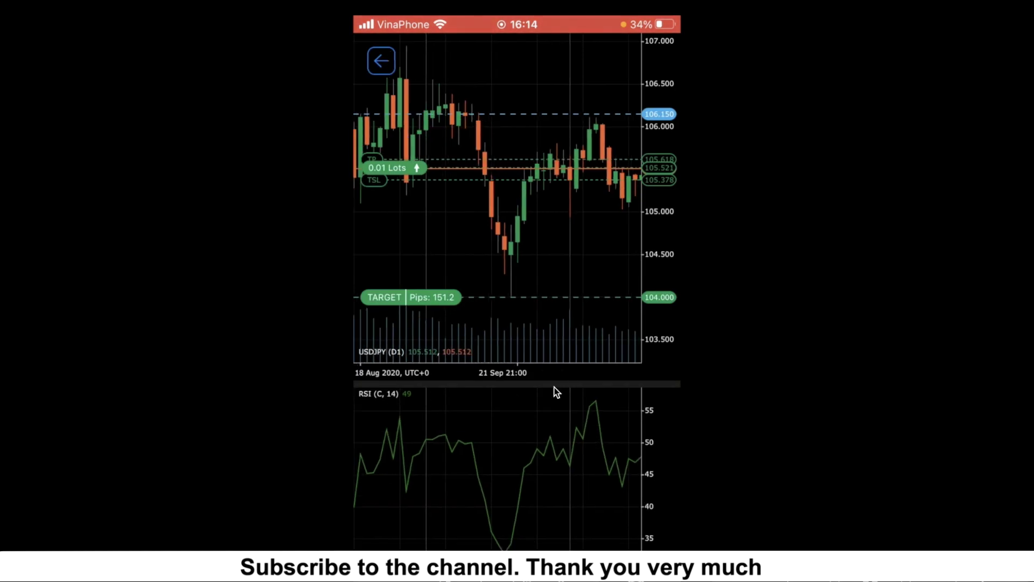
left_click_drag(618, 473, 562, 501)
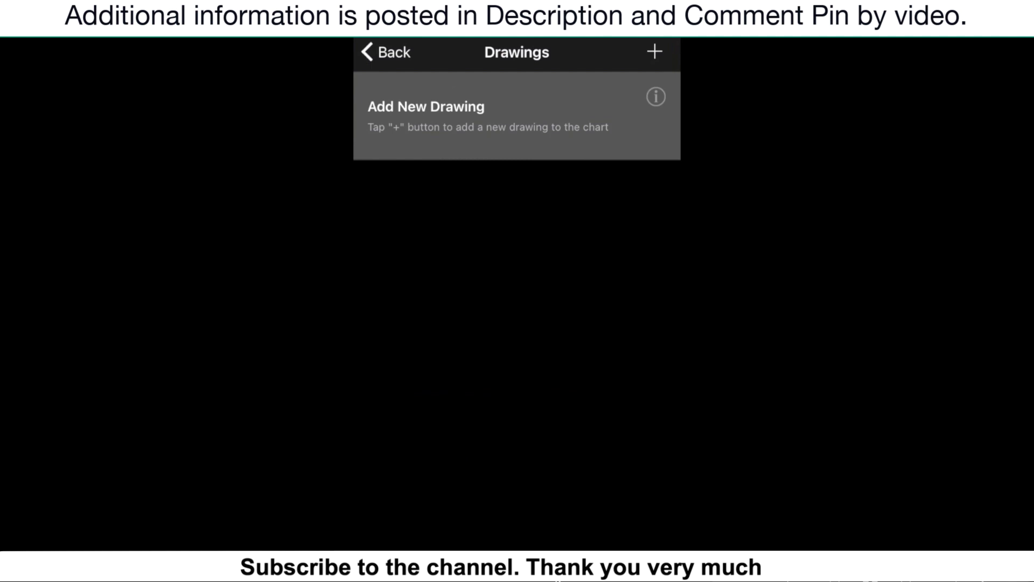
Add a Trend Line drawing to the USDJPY chart from the Drawings list.
left_click(656, 52)
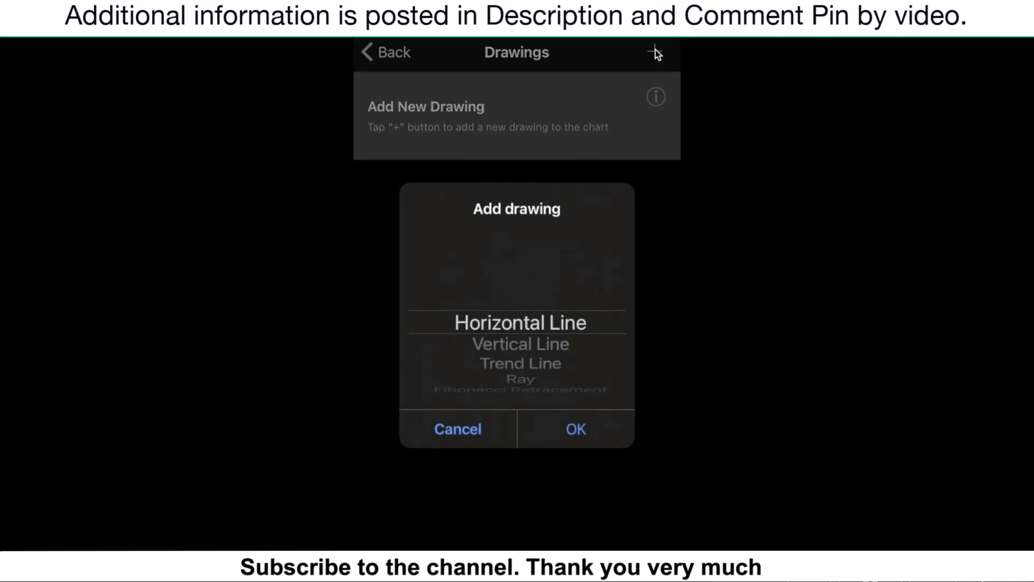
scroll(471, 367, "down", 3)
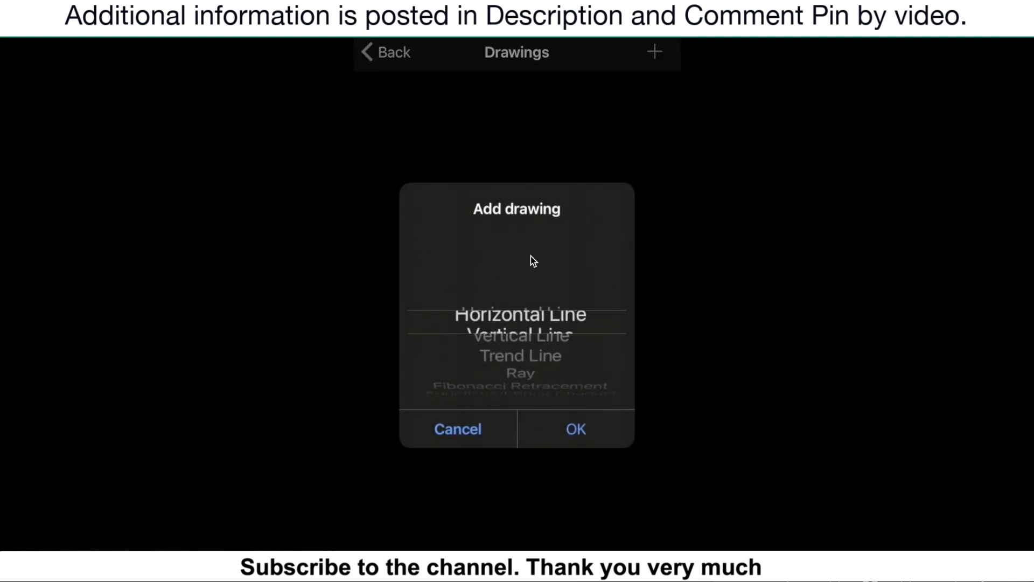
scroll(528, 307, "up", 3)
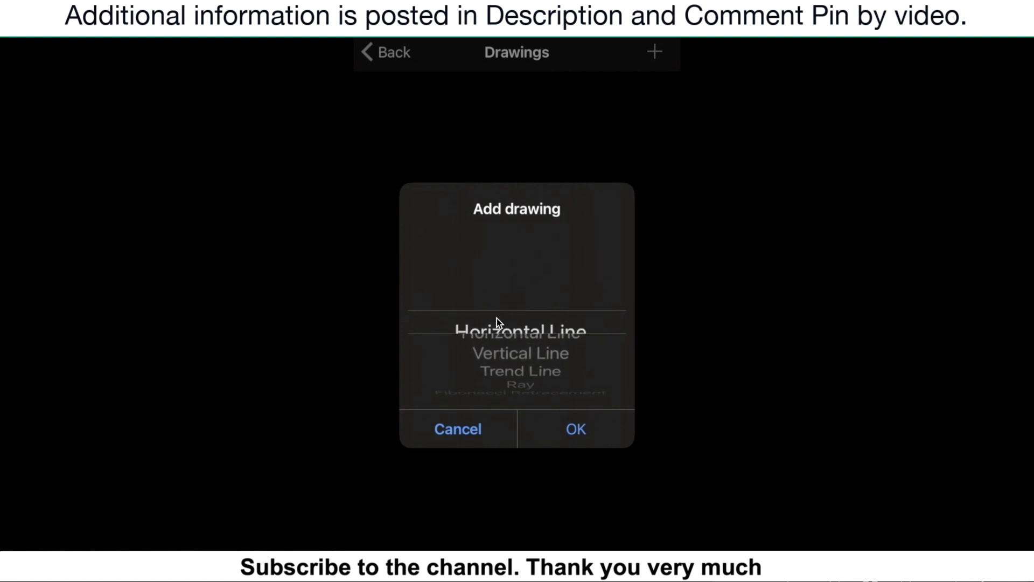
left_click(529, 364)
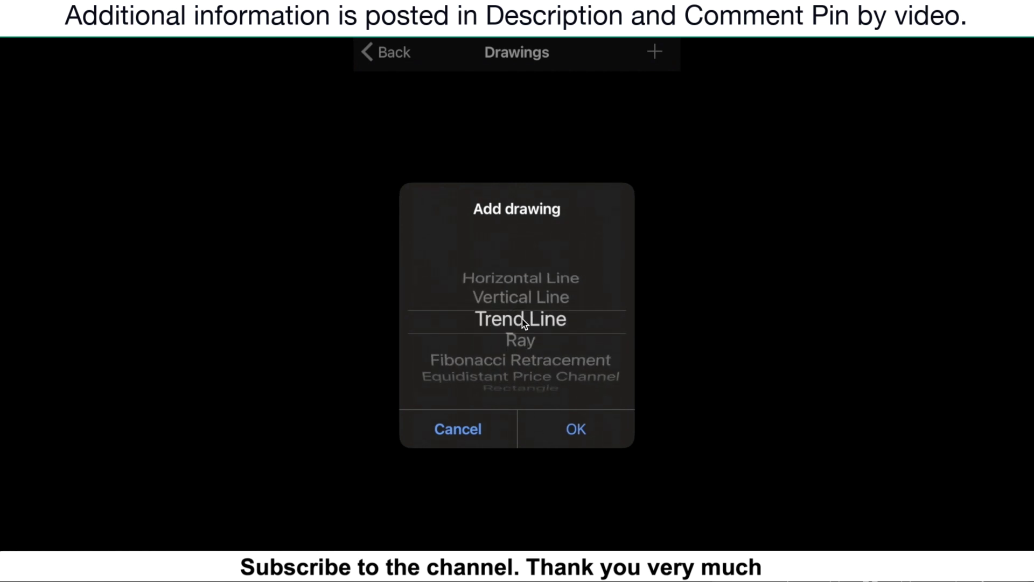
left_click(509, 328)
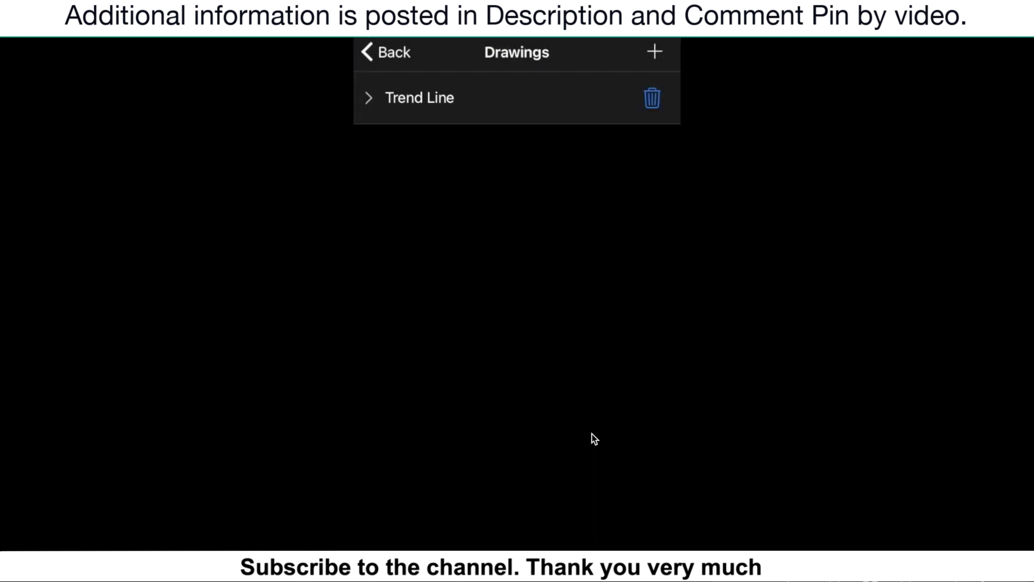
left_click(389, 52)
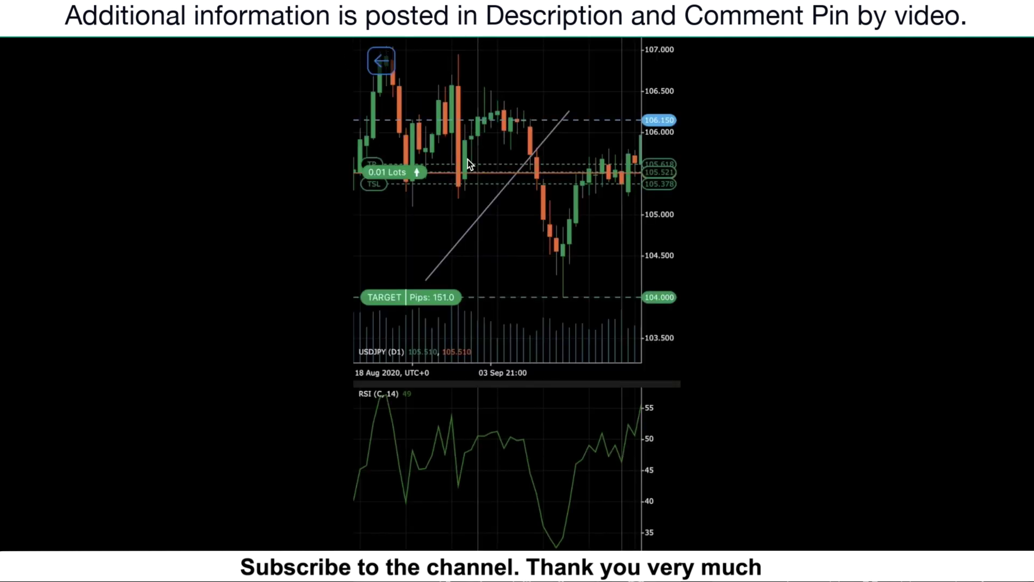
Drag the trend line's endpoints to about 104.404 and 106.449 so it slopes down across the highs.
left_click(496, 197)
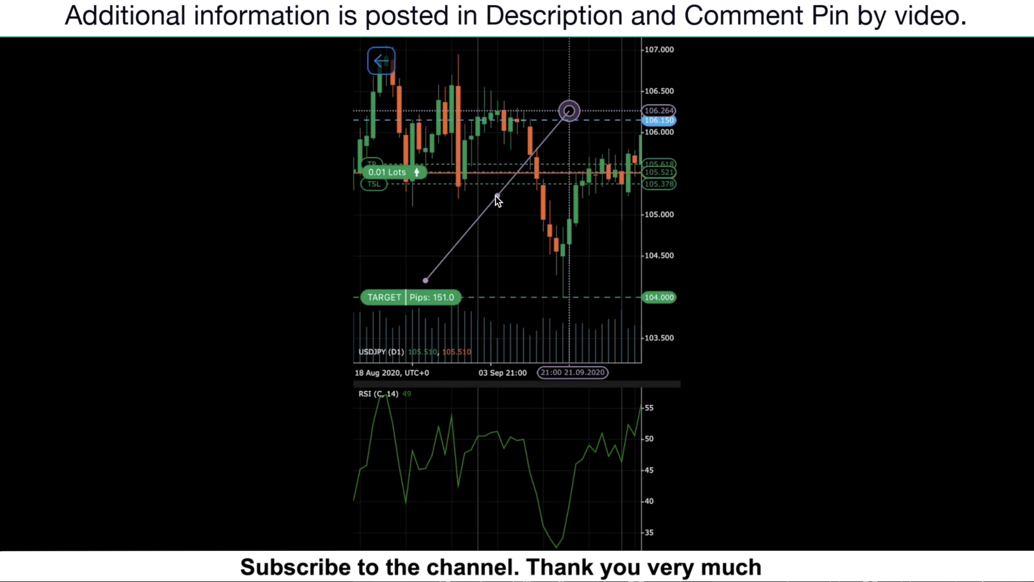
left_click_drag(570, 111, 567, 264)
left_click(425, 280)
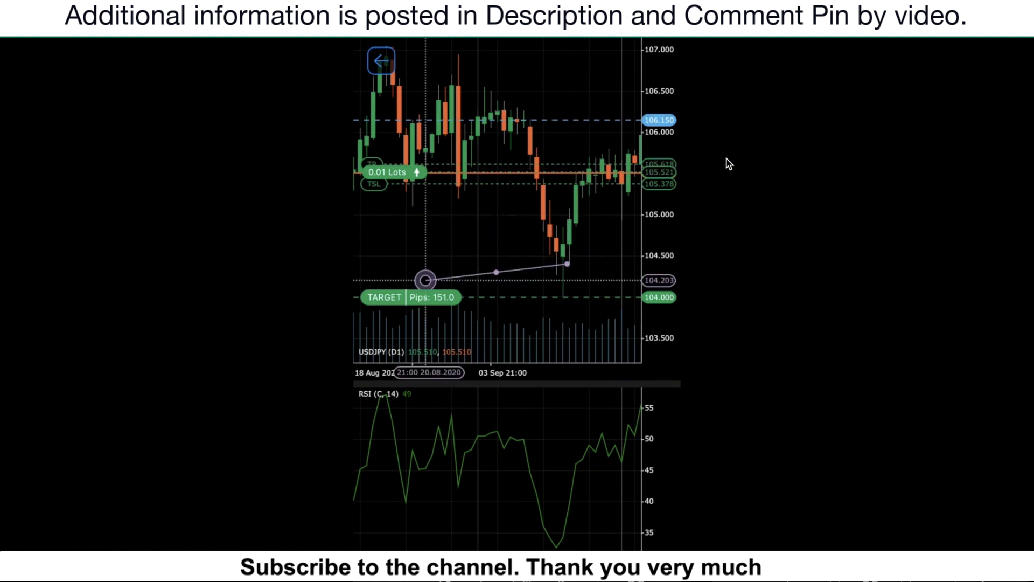
left_click_drag(425, 280, 634, 149)
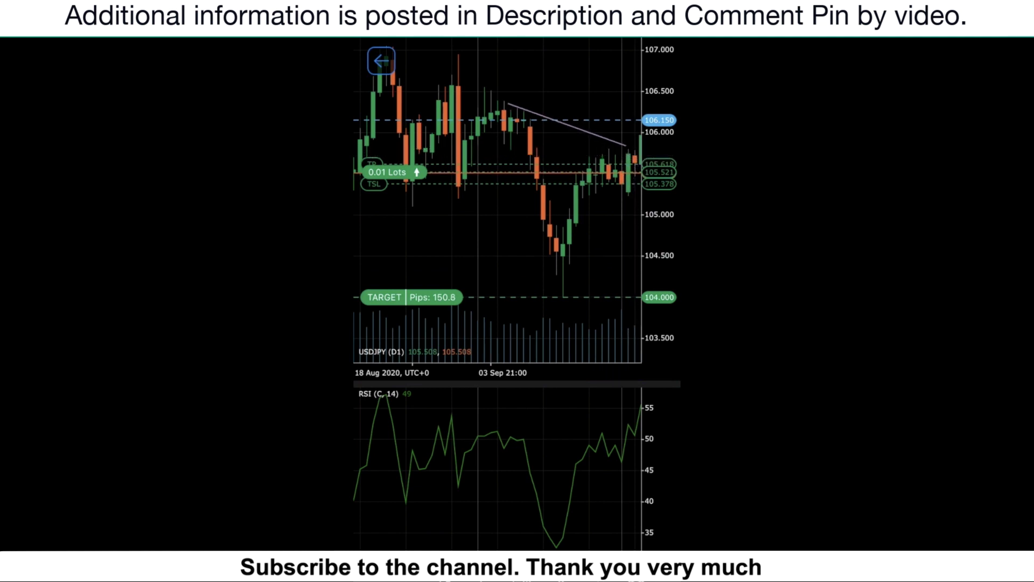
Render the USDJPY chart as a Bar Chart, then as a Line Chart.
left_click(663, 212)
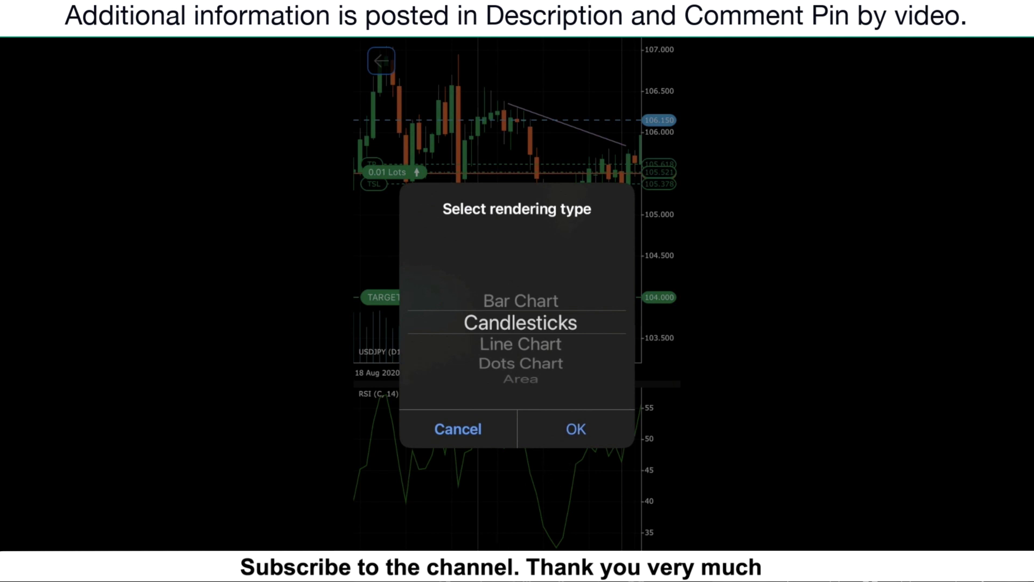
left_click_drag(555, 368, 555, 389)
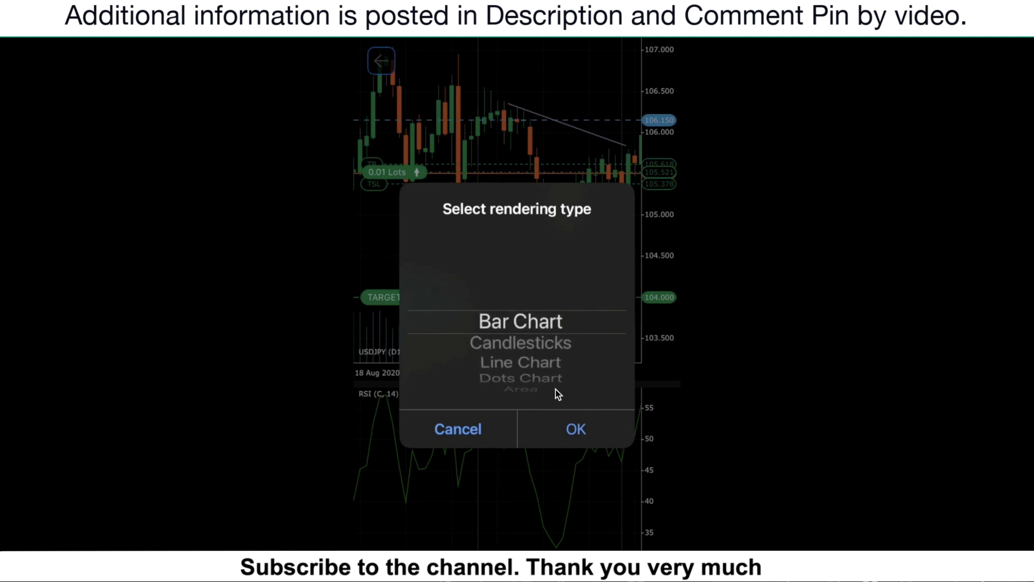
left_click(538, 331)
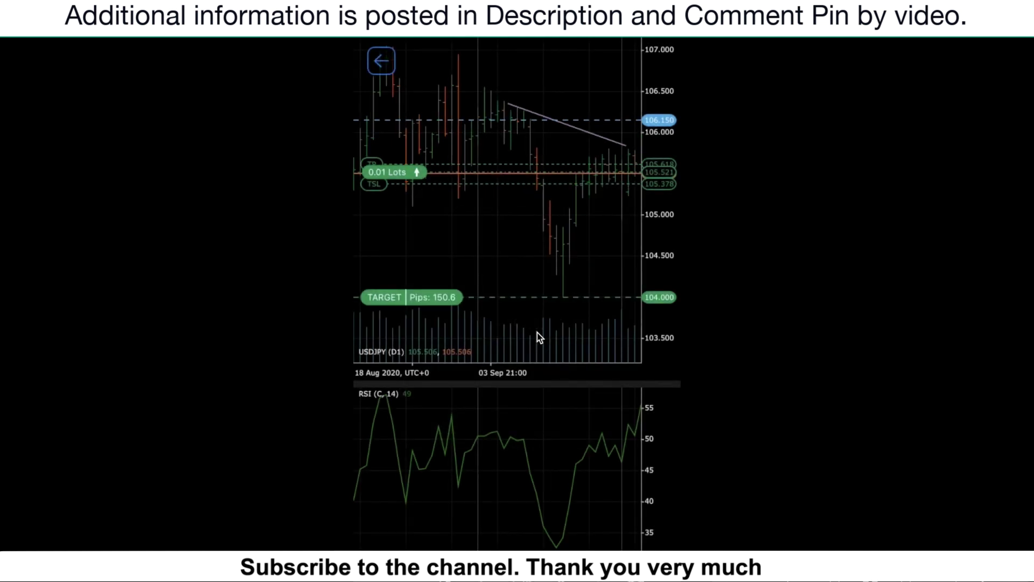
left_click(537, 332)
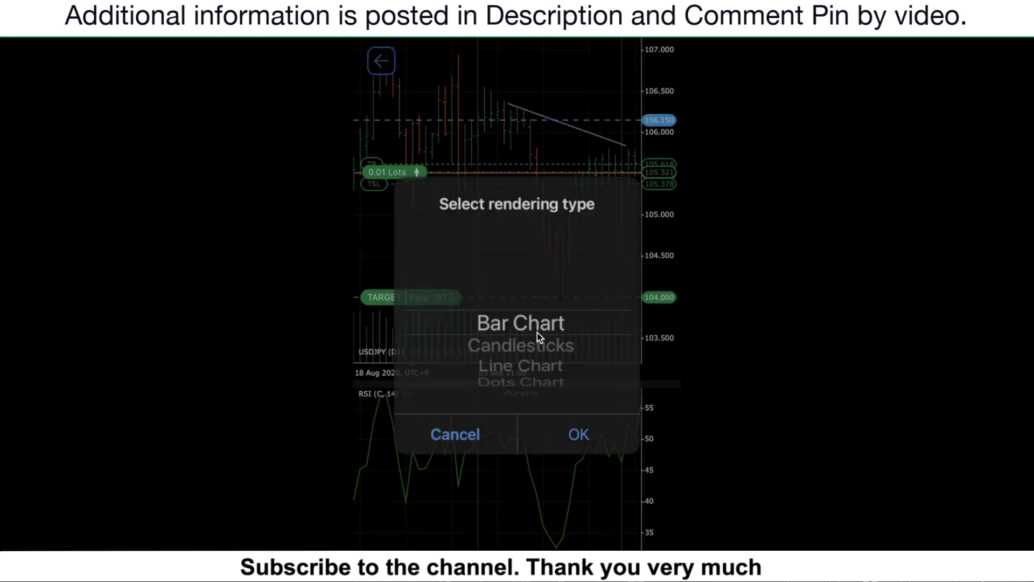
scroll(531, 337, "down", 2)
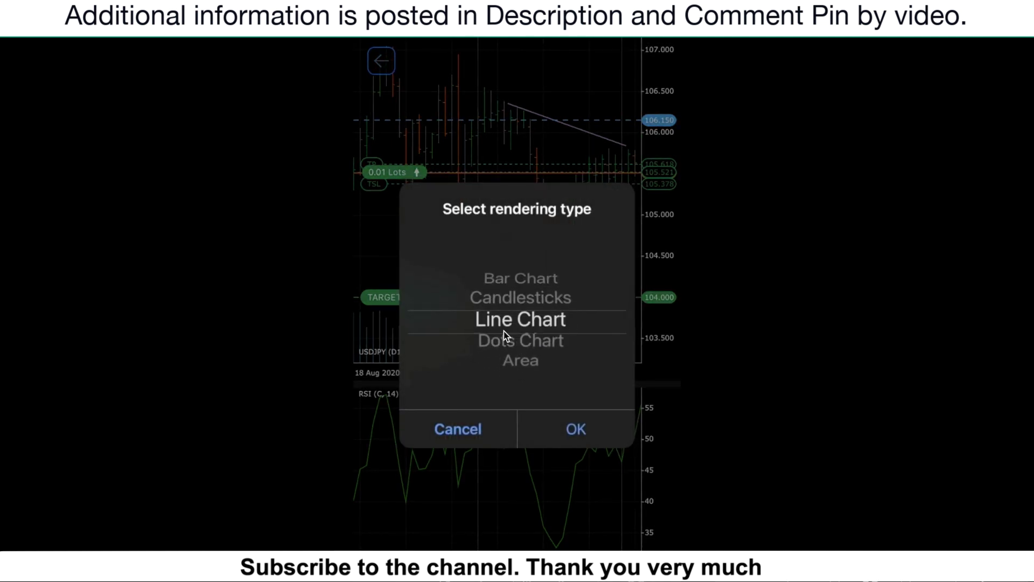
left_click(512, 326)
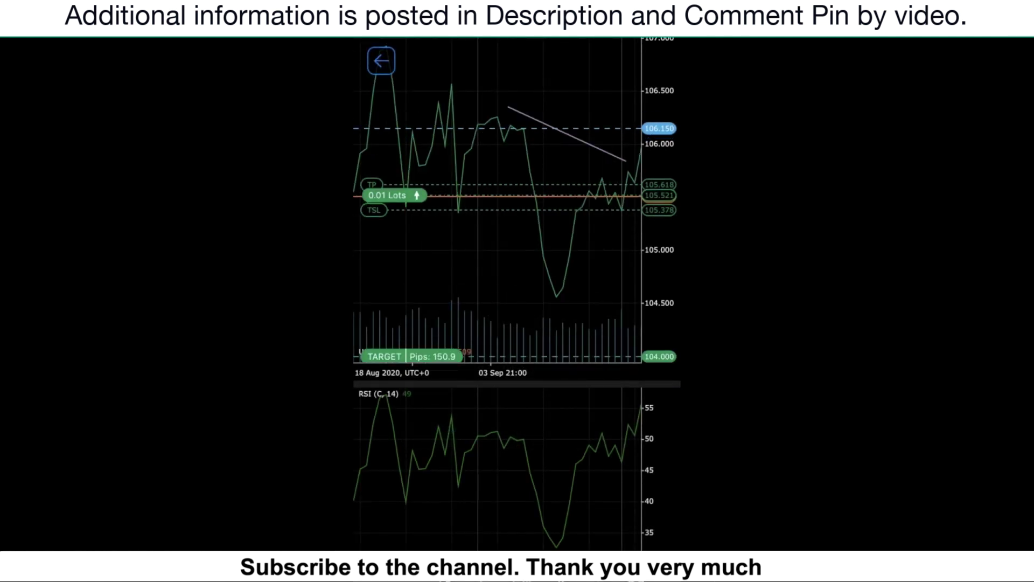
Switch the chart to Dots Chart rendering, then restore Candlesticks.
scroll(514, 332, "down", 1)
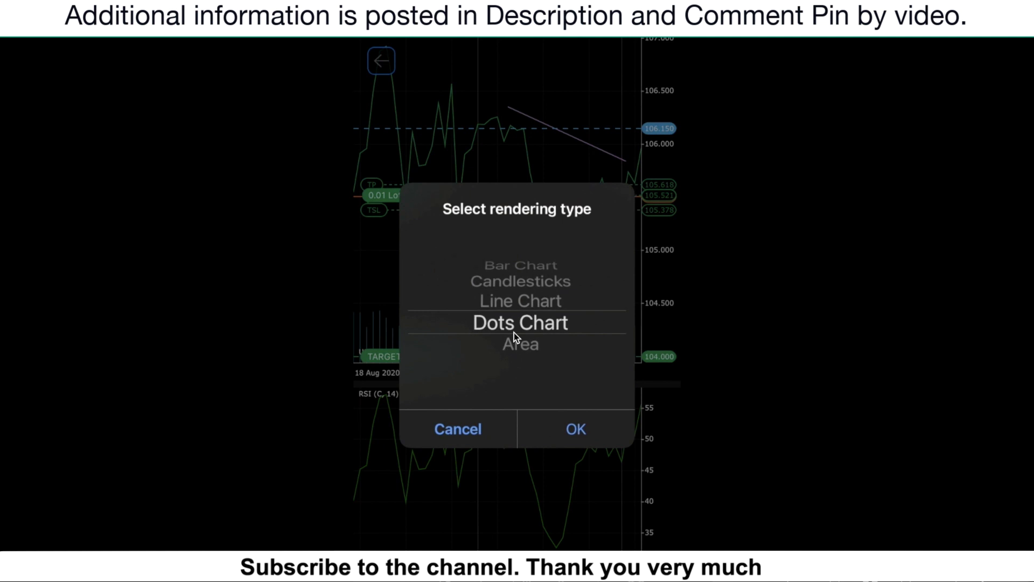
key("Return")
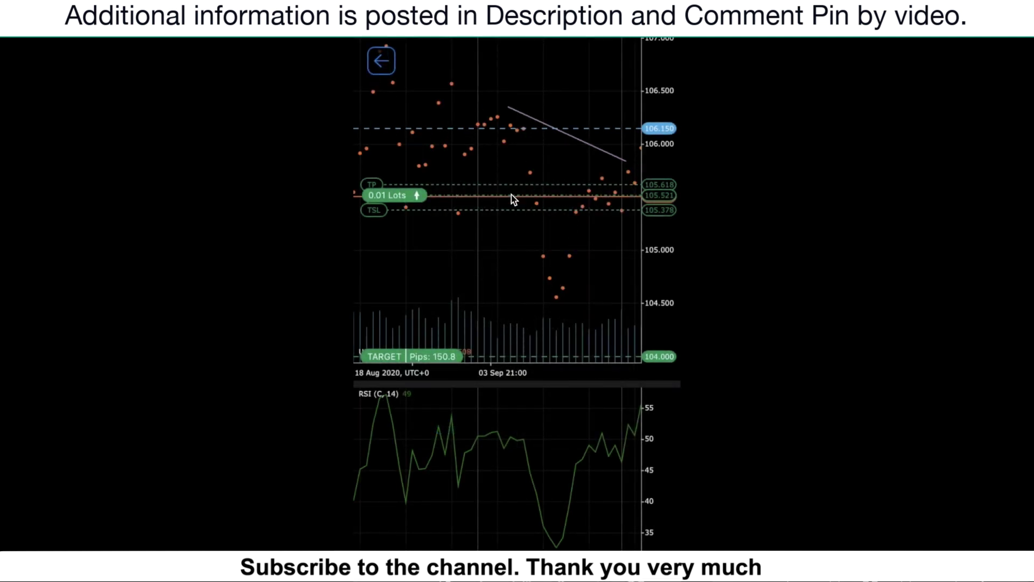
left_click(512, 195)
scroll(552, 242, "up", 2)
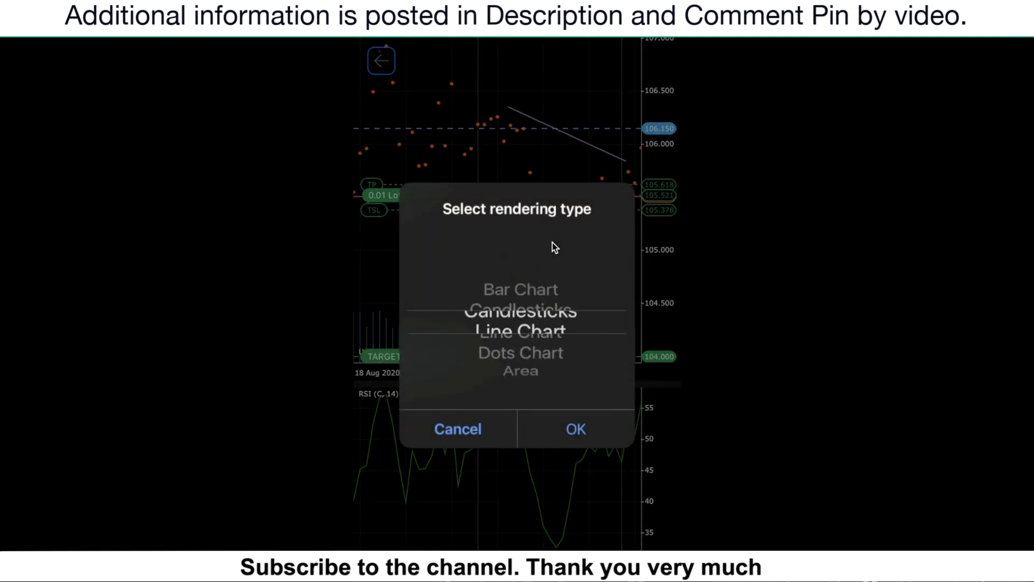
scroll(551, 242, "up", 1)
scroll(552, 242, "down", 1)
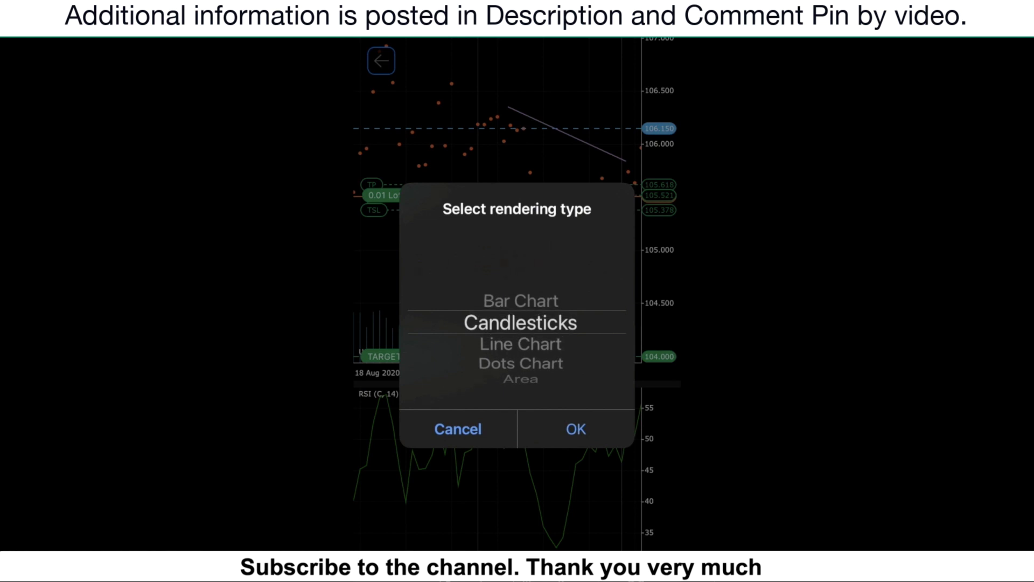
key("Return")
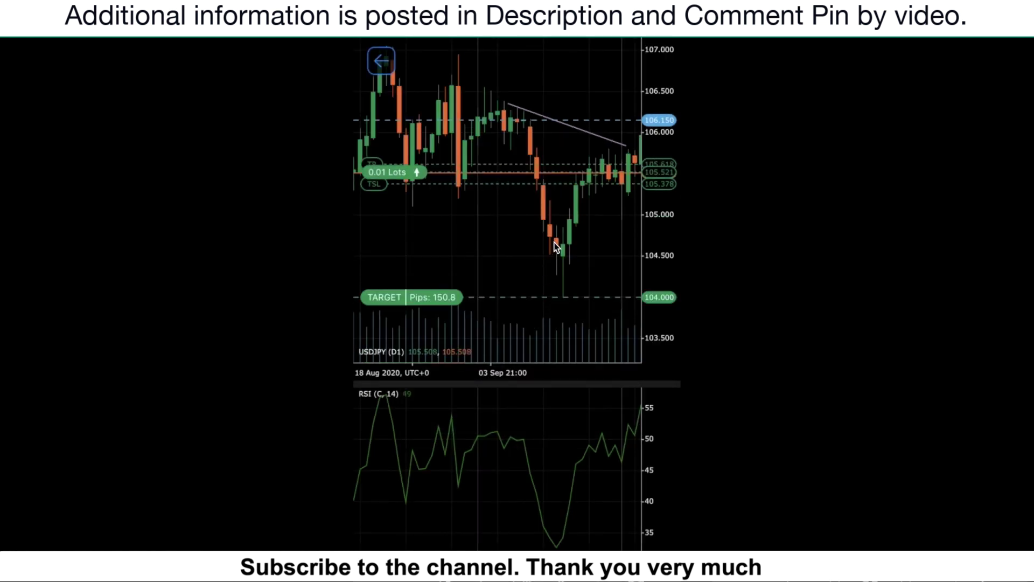
left_click(556, 248)
left_click(540, 325)
scroll(570, 205, "right", 5)
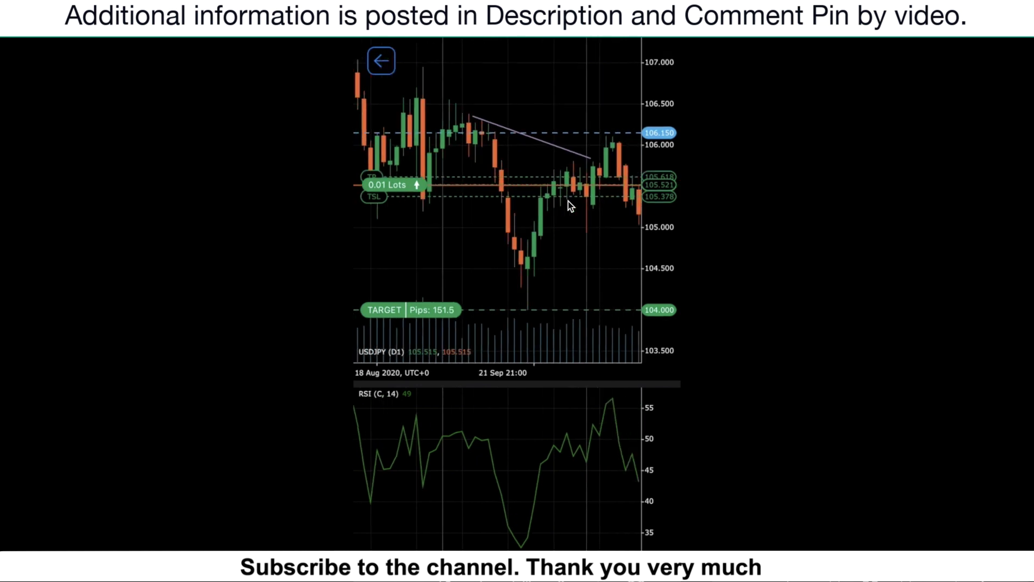